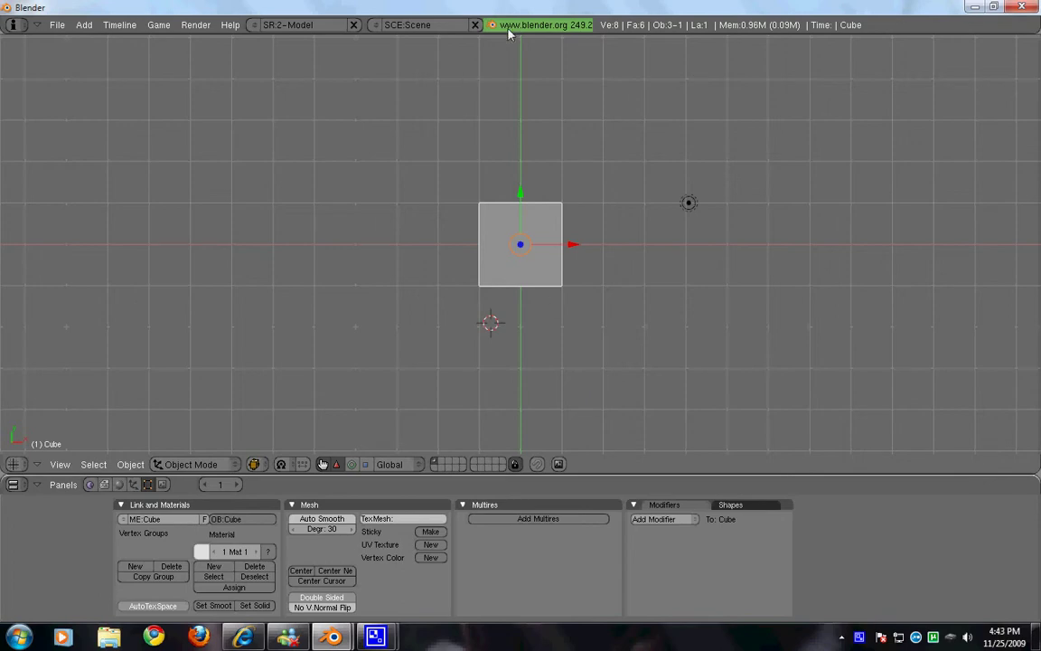
- Switch the interface theme from Rounded to Default in the user preferences and hide the preferences area again
drag(509, 34, 404, 186)
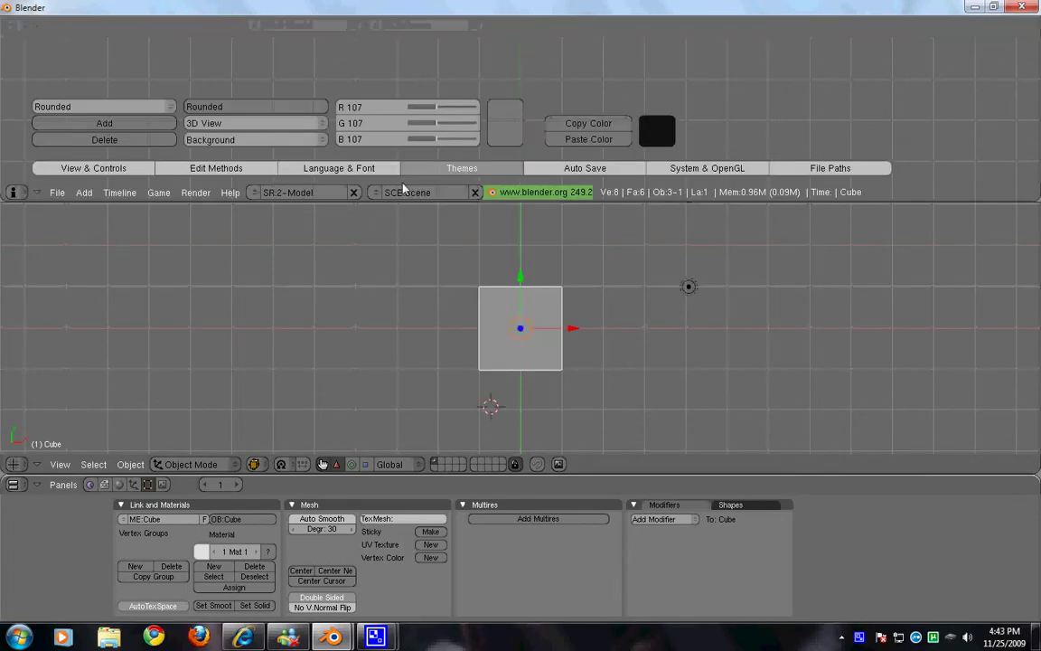
click(89, 106)
click(88, 80)
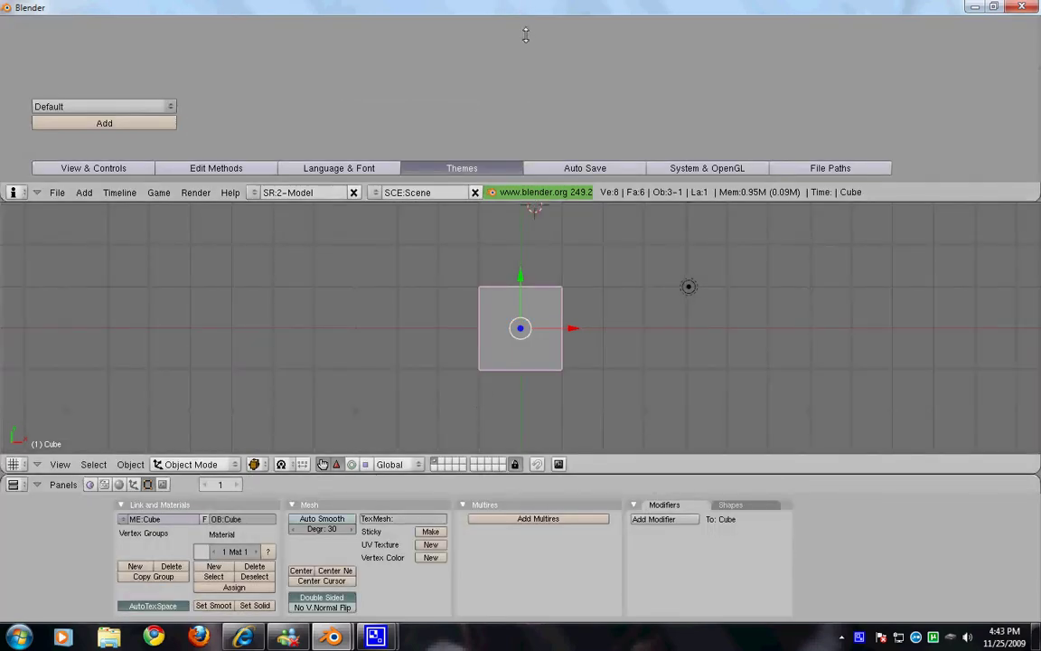
drag(525, 34, 536, 34)
- Start a new scene with the default cube
click(56, 24)
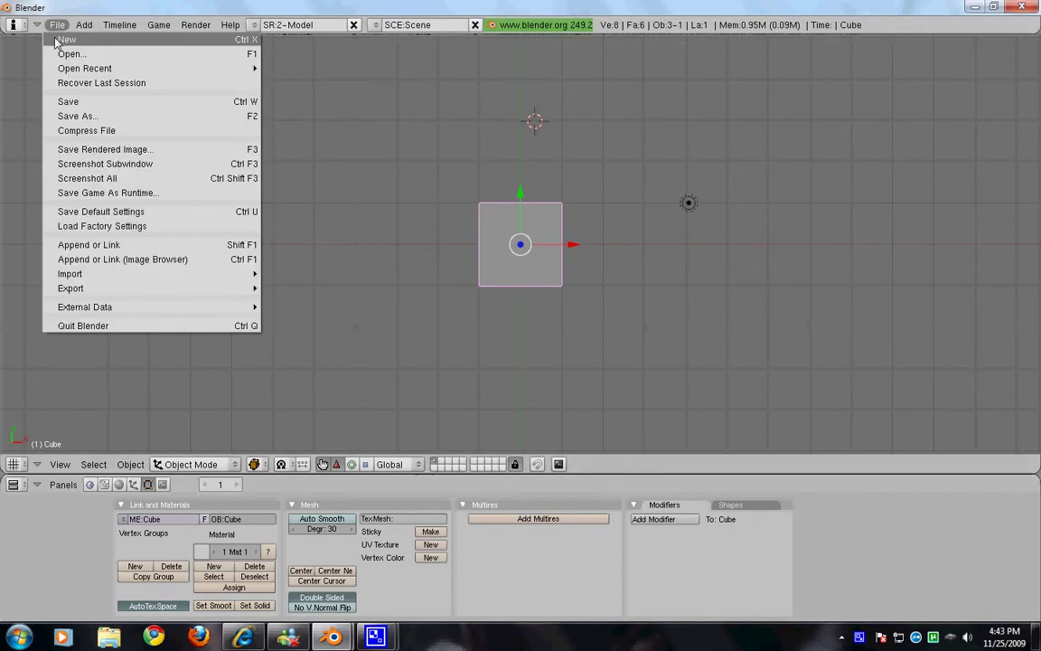
click(57, 24)
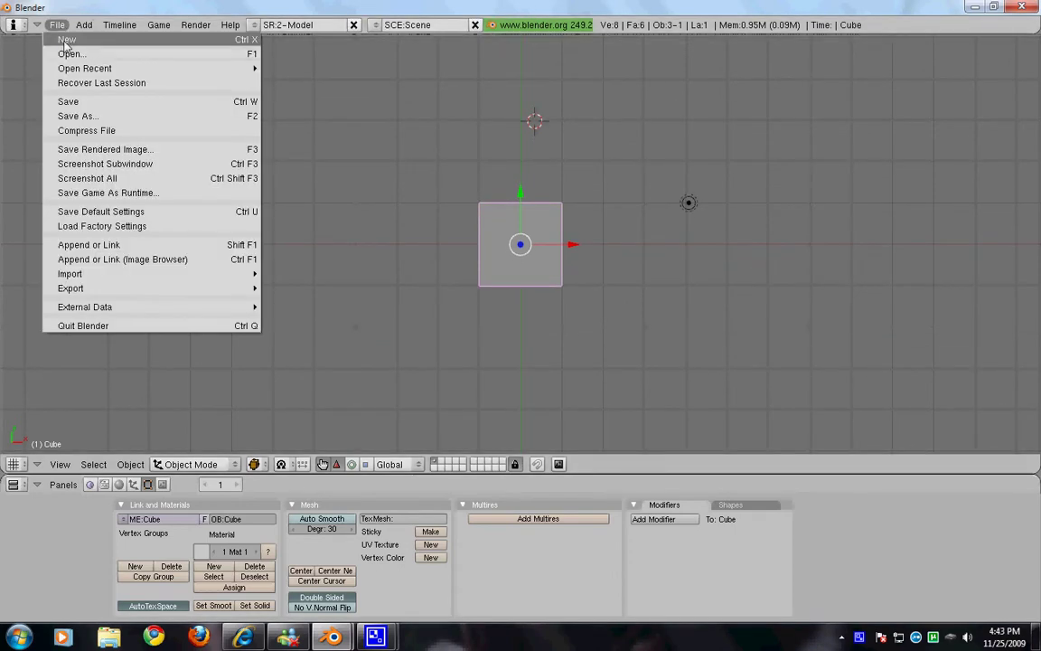
click(56, 31)
click(63, 43)
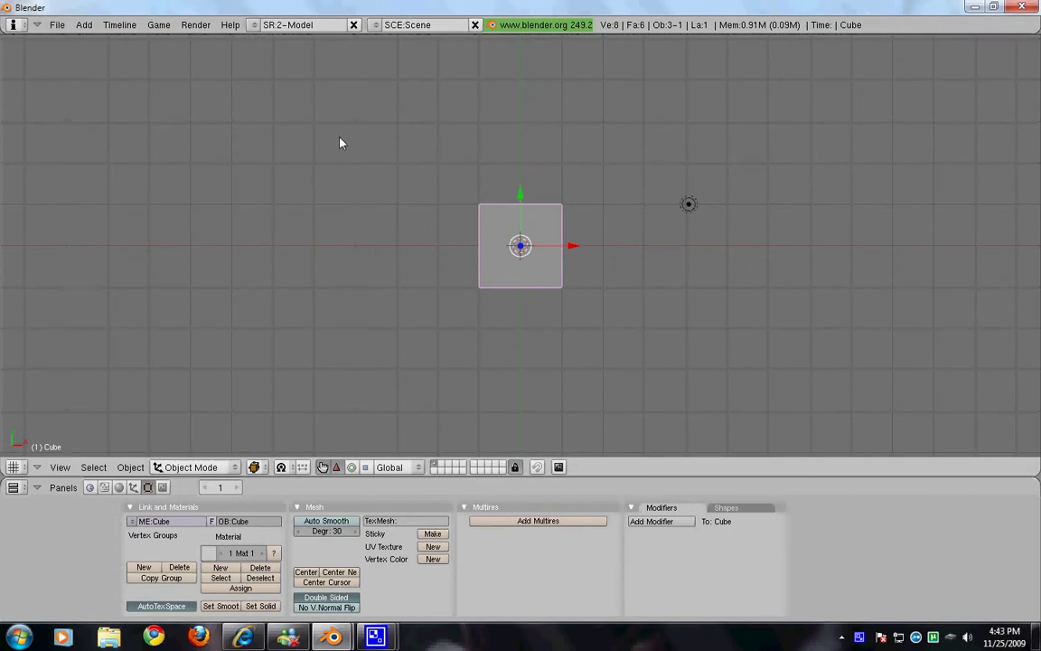
- Switch to the front view and enter Edit Mode on the cube
click(60, 467)
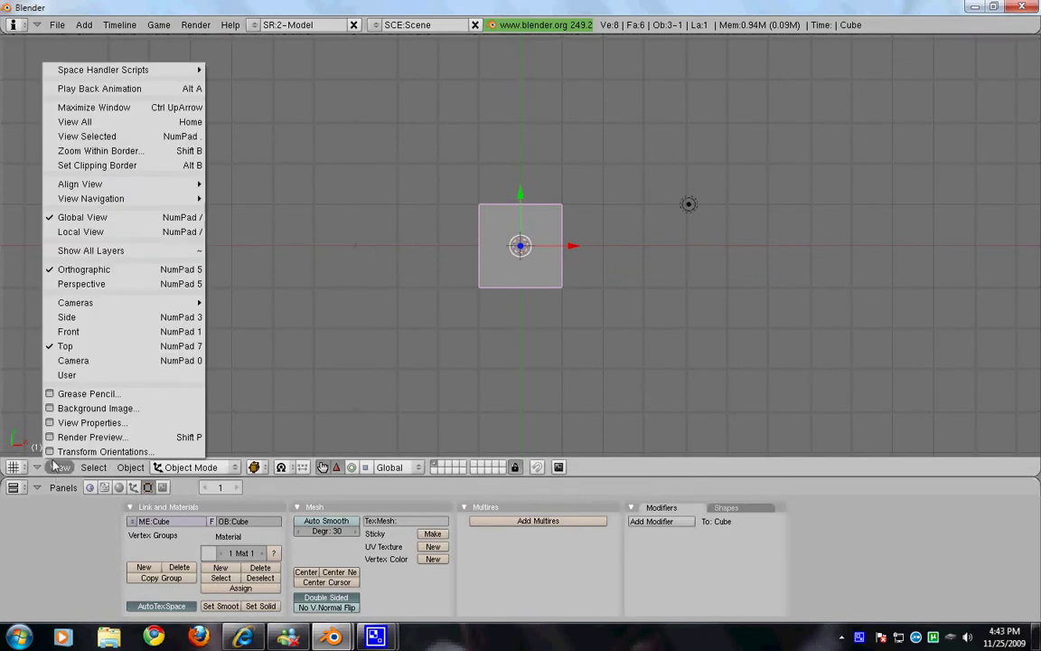
click(101, 332)
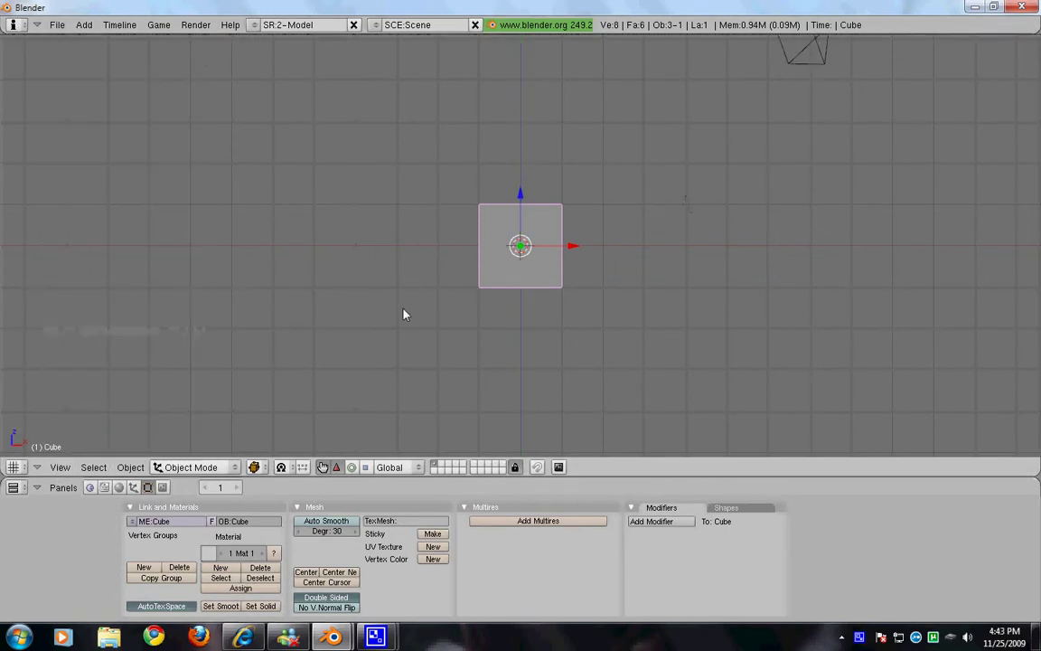
key(Tab)
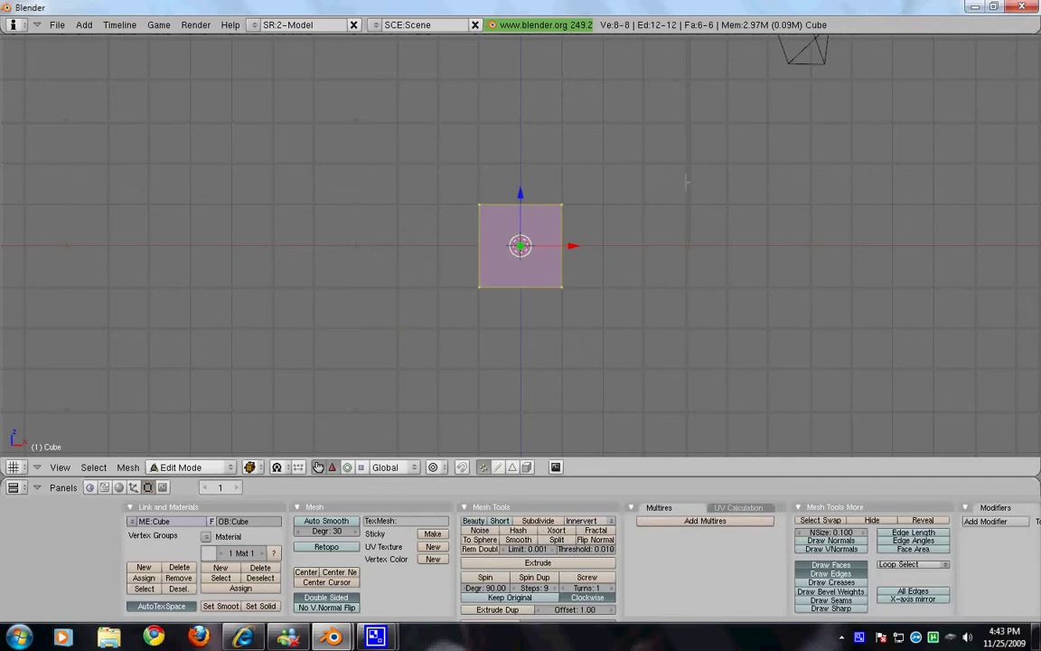
- Extrude the cube's top face upward twice as a region, about 2 units each time
key(a)
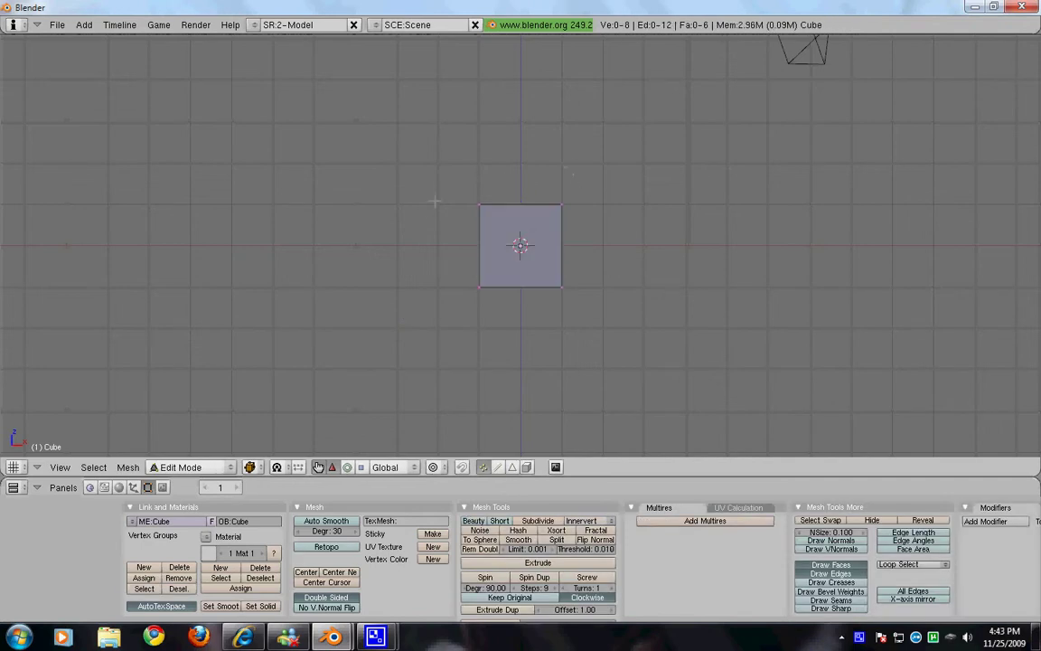
key(b)
drag(484, 198, 605, 213)
key(e)
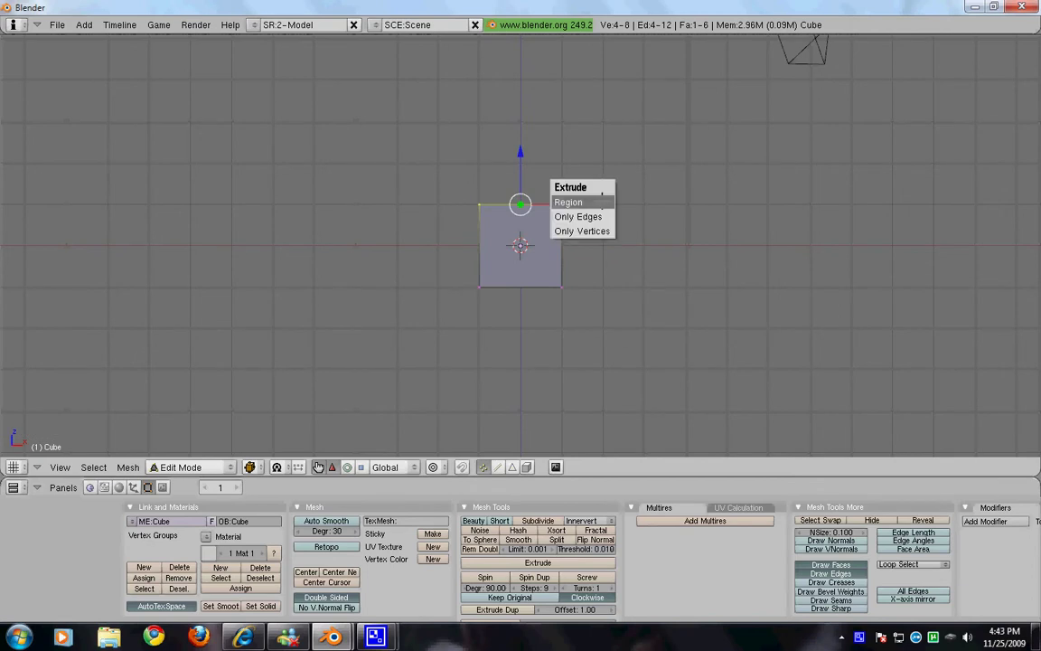
click(568, 202)
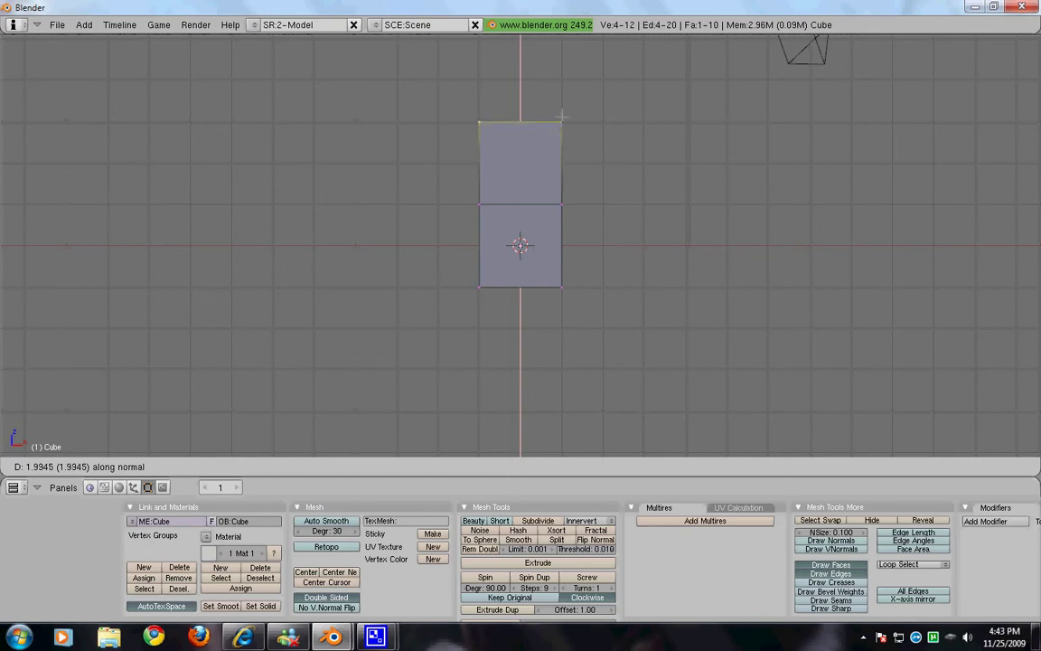
click(562, 120)
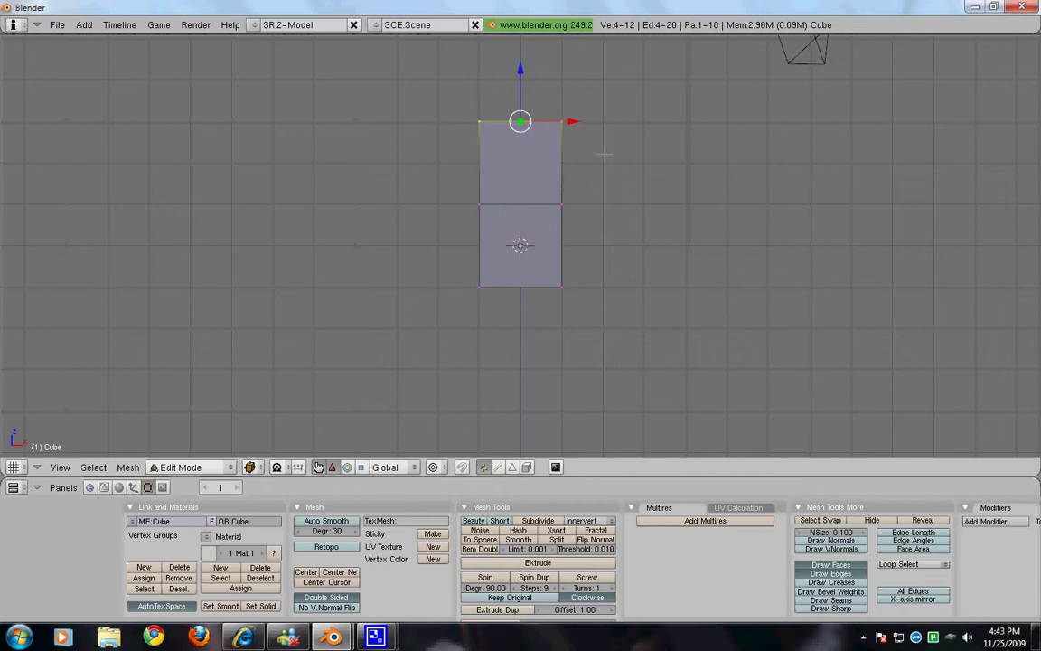
key(e)
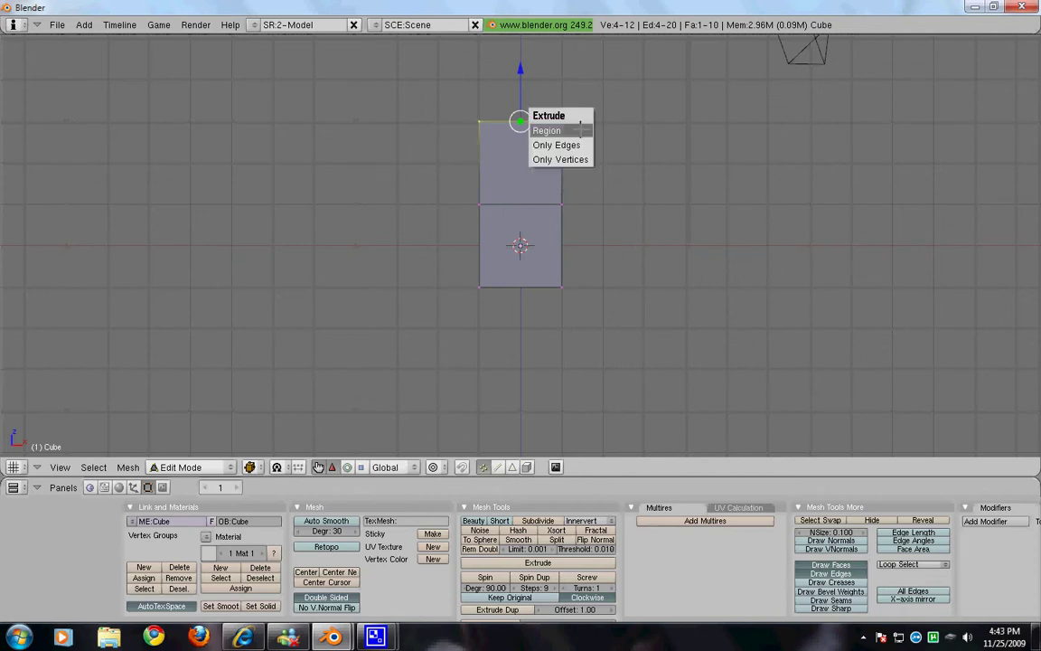
key(Return)
click(576, 45)
- Extrude the cube's bottom face downward twice as a region, about 2 units each time
key(a)
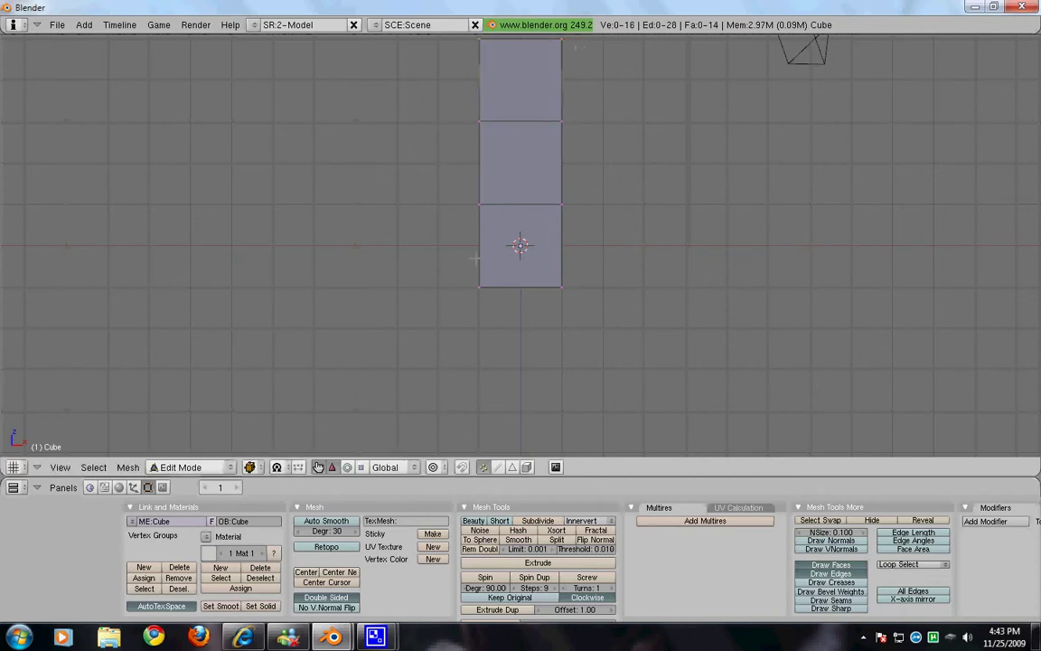
key(b)
drag(401, 242, 622, 352)
key(e)
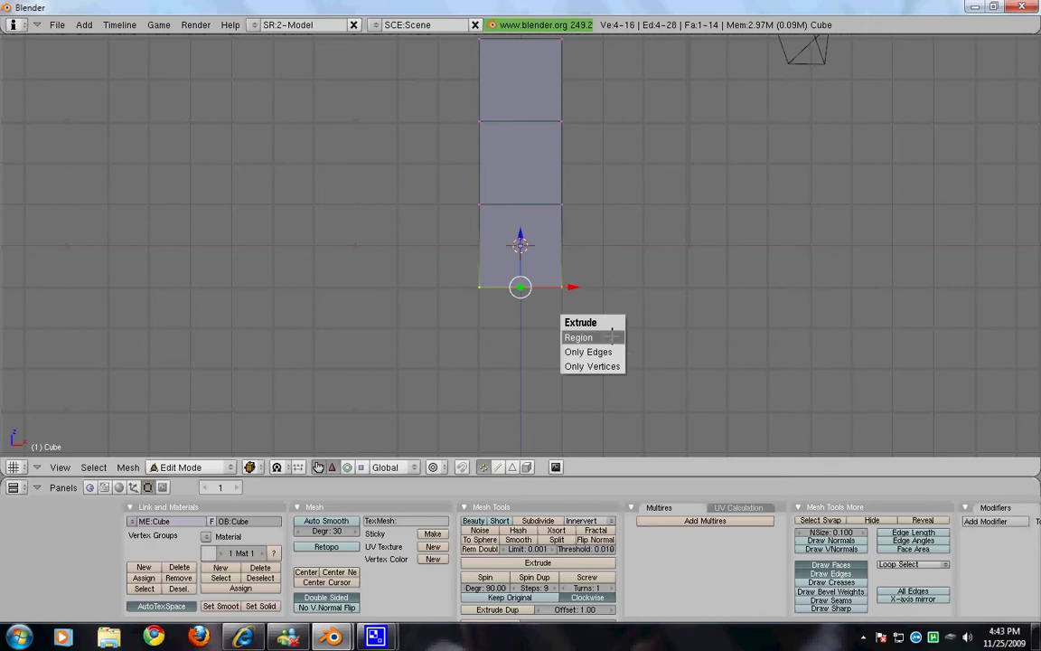
click(611, 338)
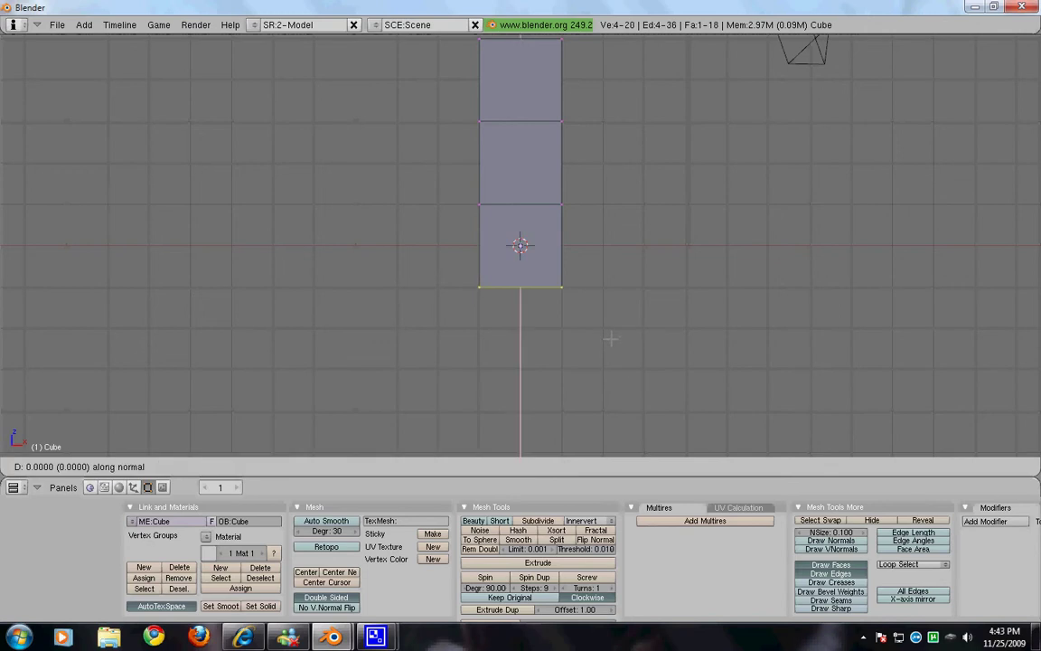
click(611, 415)
key(e)
key(Return)
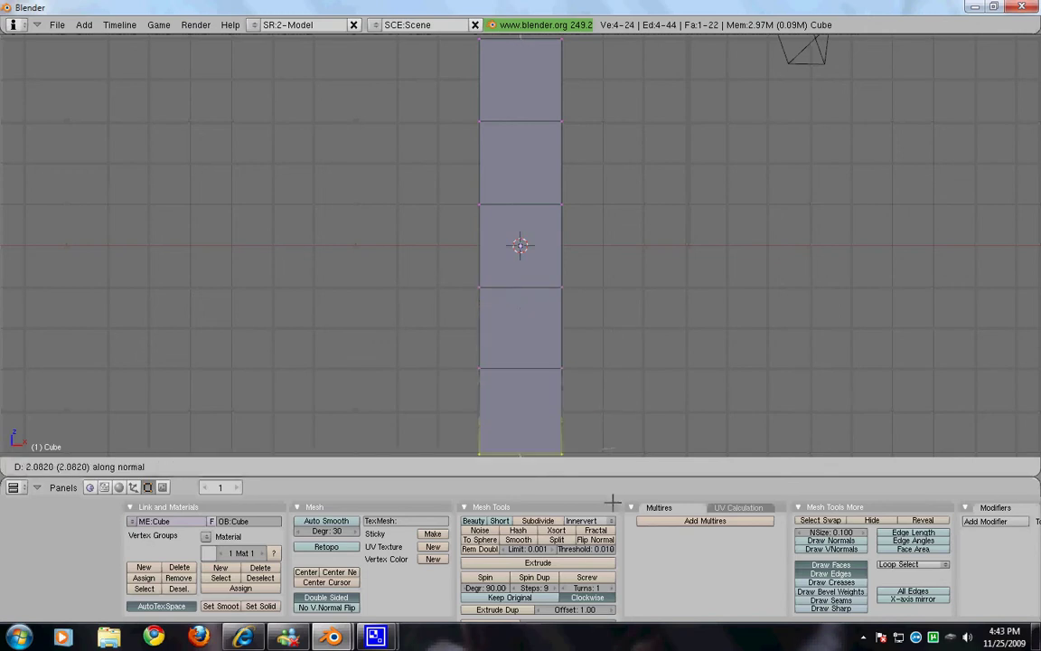
click(614, 499)
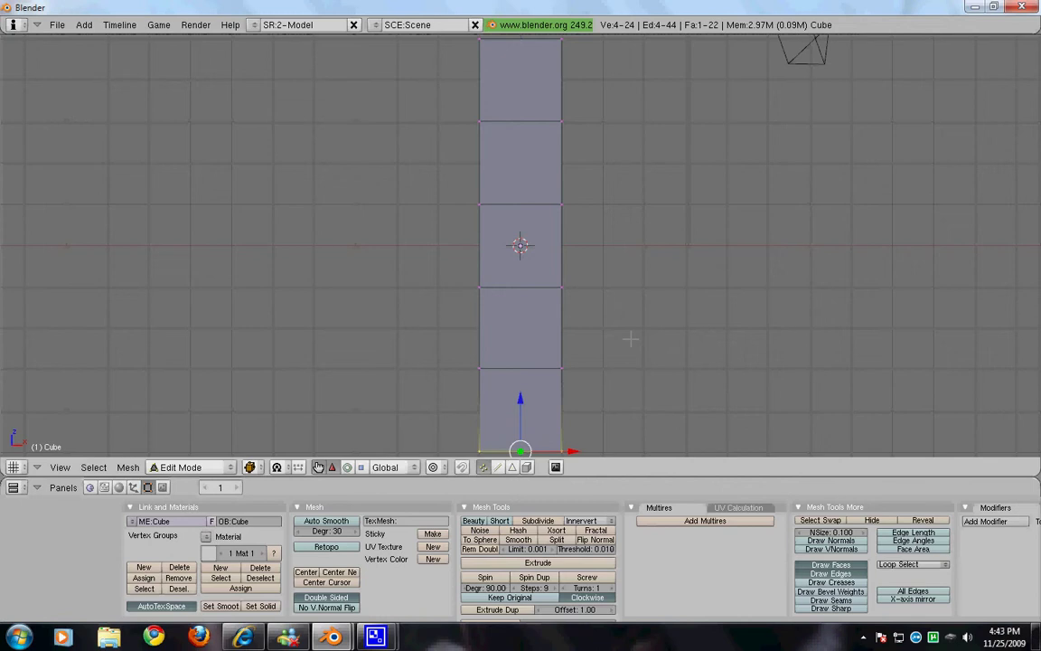
- Extrude the column's topmost face upward once more as a region by about 2 units
shift+scroll(631, 339, up, 6)
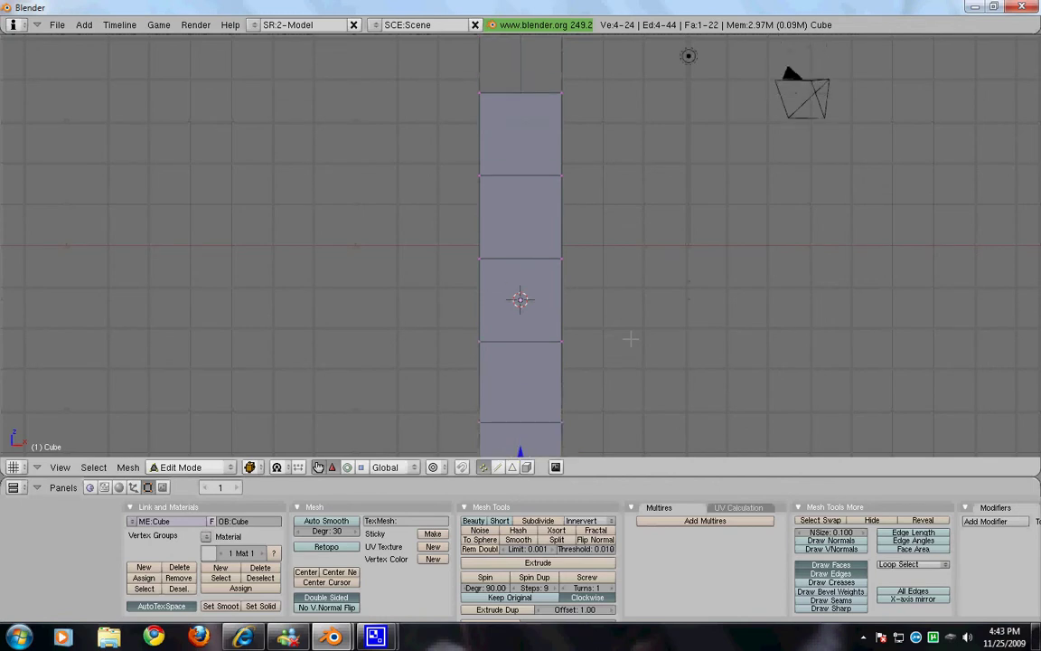
shift+scroll(631, 339, down, 8)
shift+scroll(631, 339, up, 9)
ctrl+scroll(630, 339, up, 3)
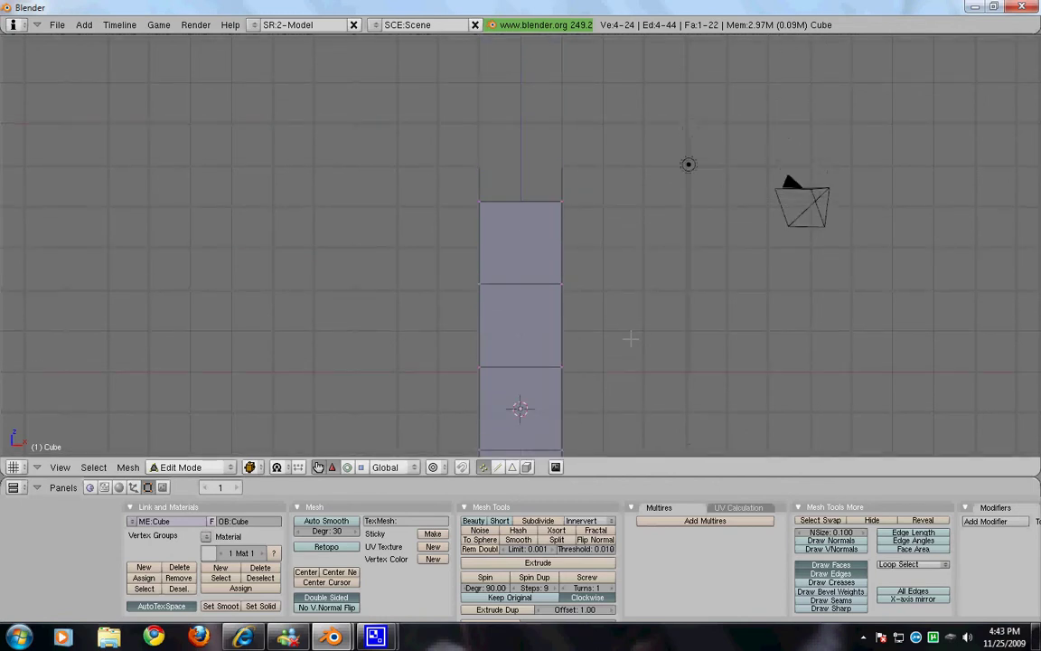
key(a)
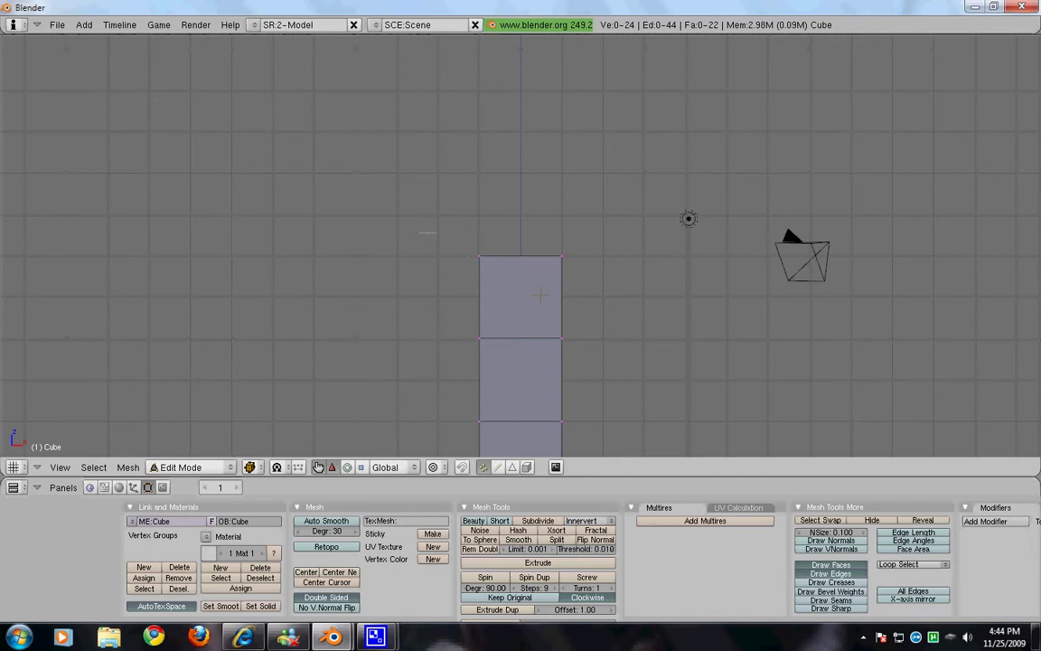
right_click(540, 295)
key(e)
click(534, 271)
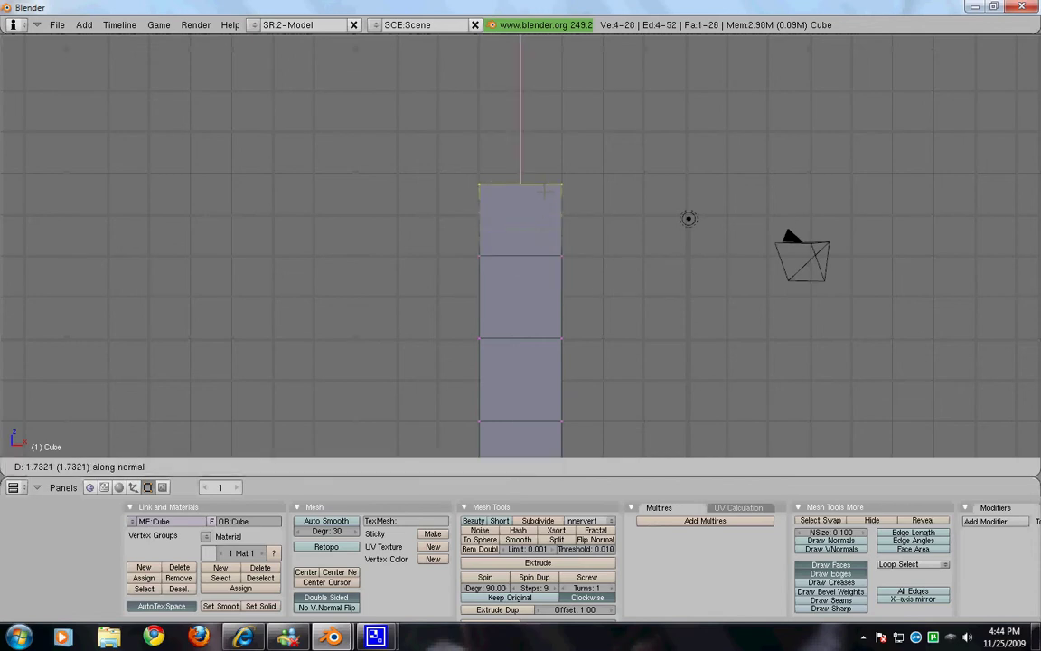
click(545, 174)
- Extrude the +X side face of the column's second block from the top outward three times, about 2 units each
scroll(693, 271, down, 4)
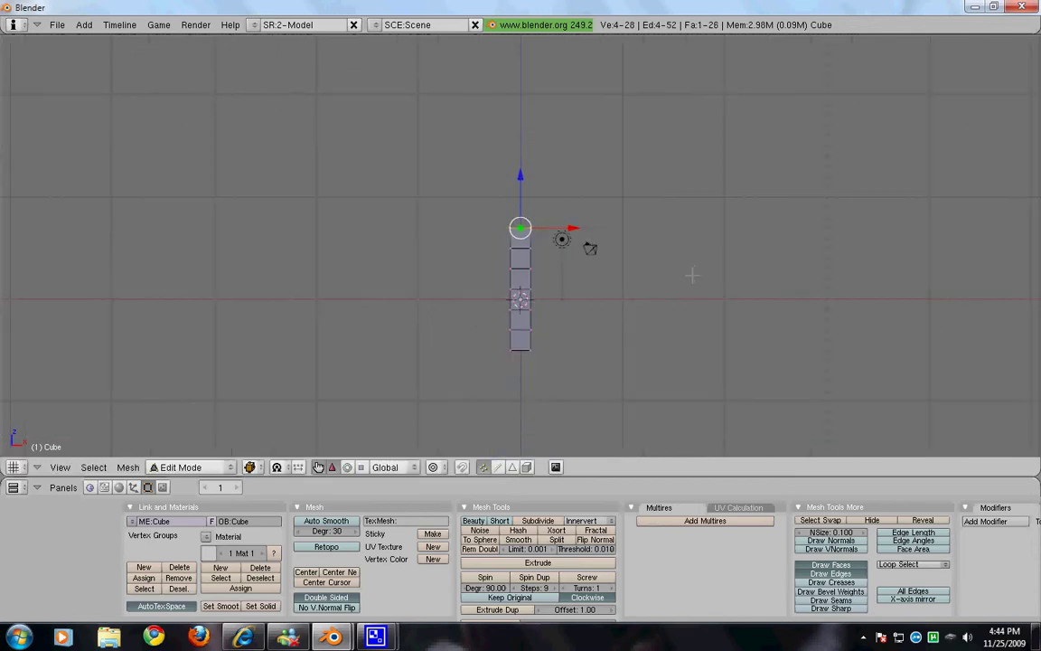
scroll(692, 275, up, 4)
scroll(664, 308, down, 2)
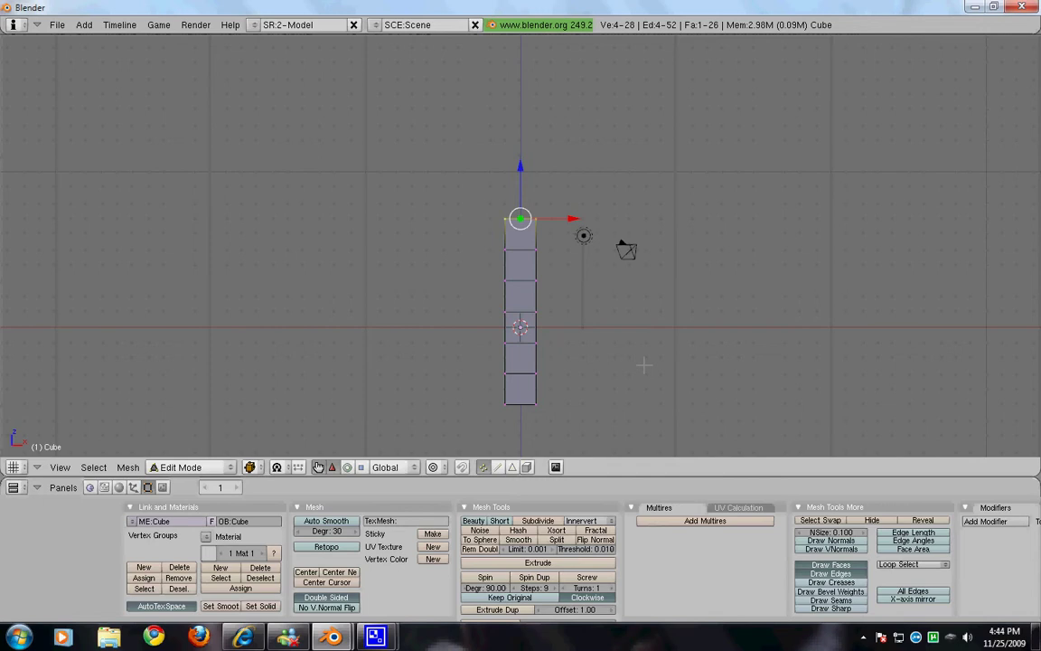
key(a)
right_click(535, 266)
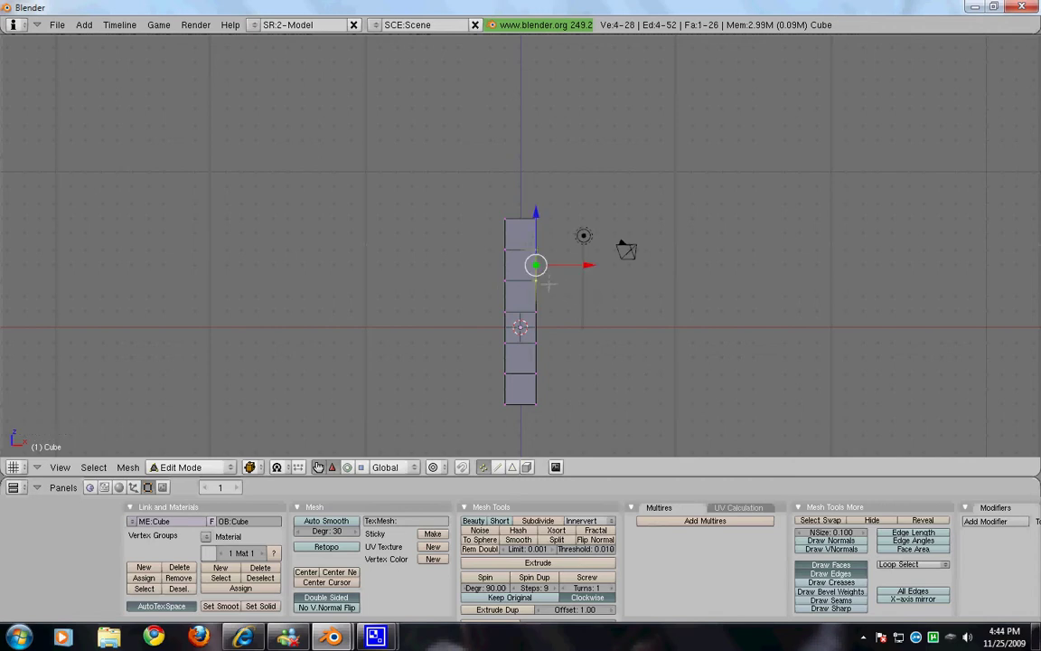
key(e)
click(543, 281)
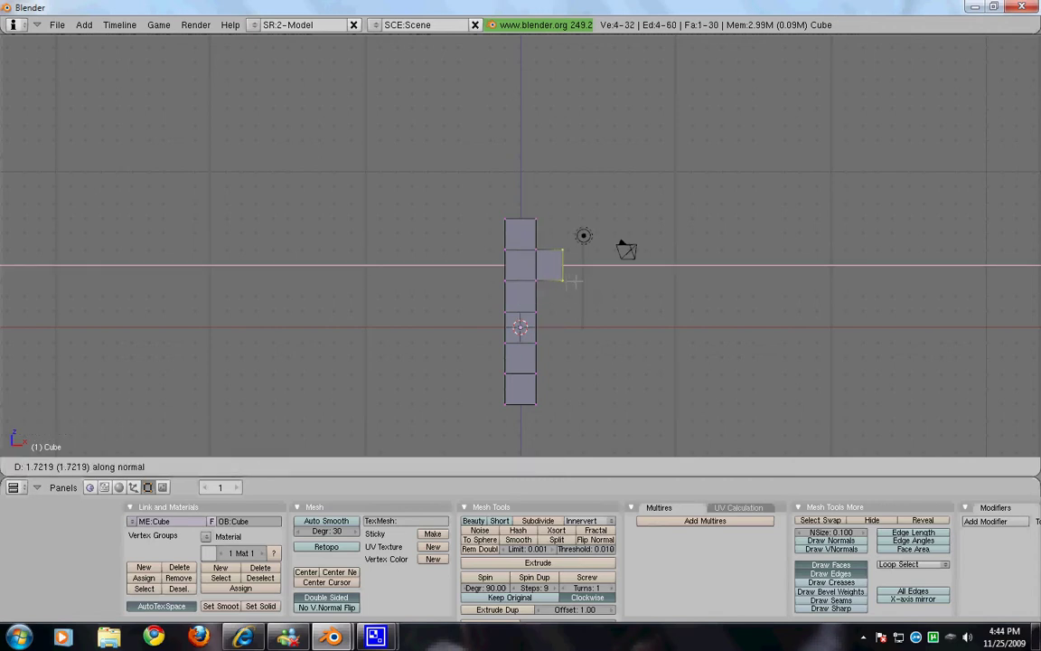
click(579, 281)
key(e)
click(578, 281)
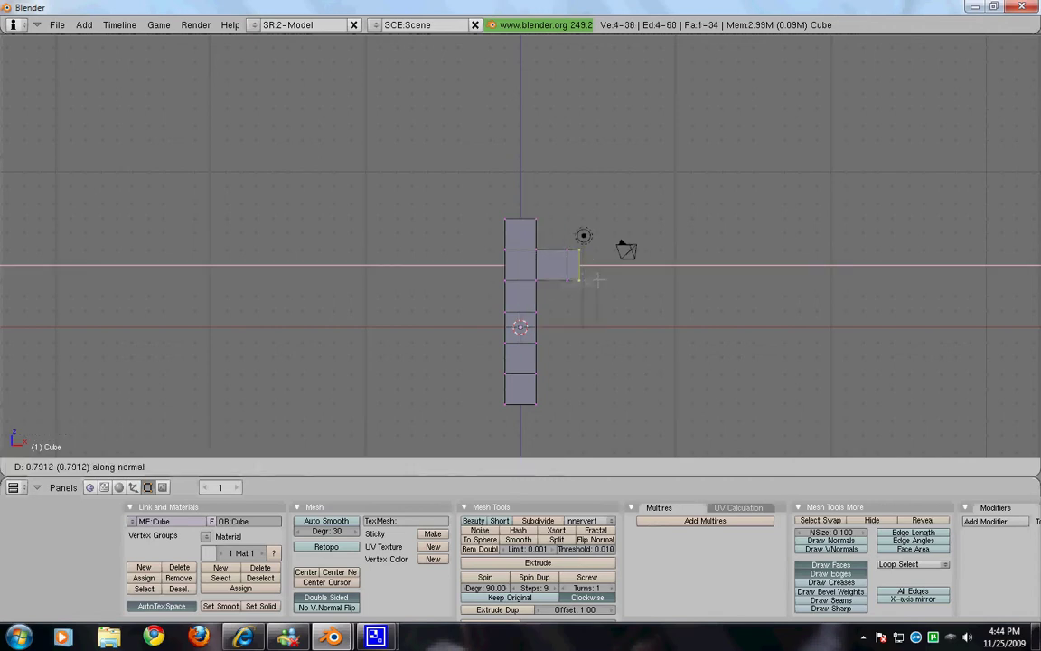
click(610, 279)
key(e)
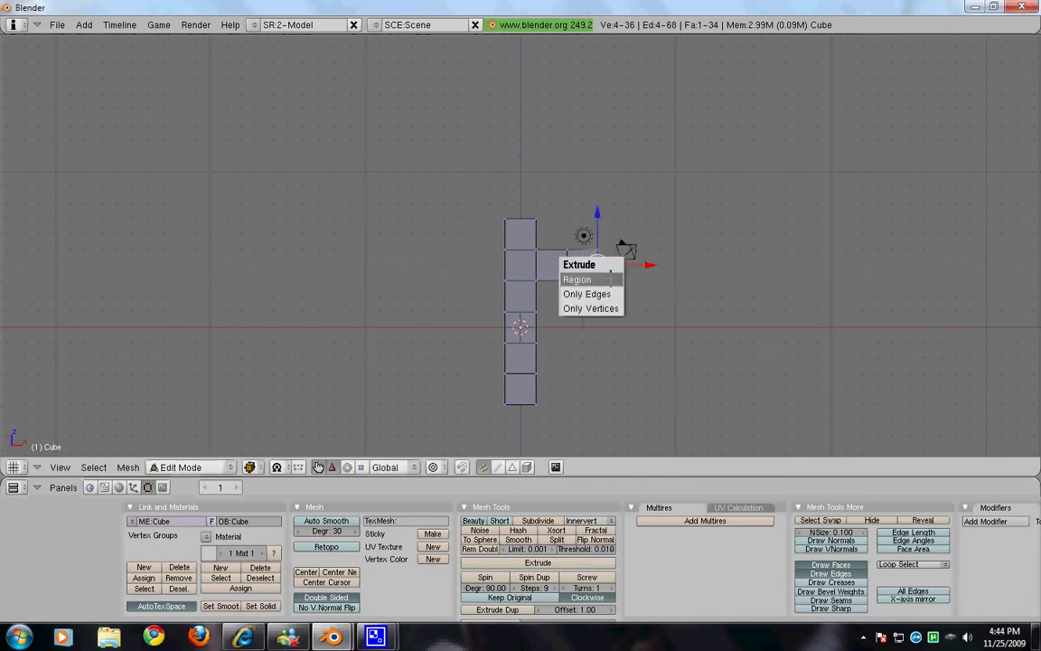
click(607, 281)
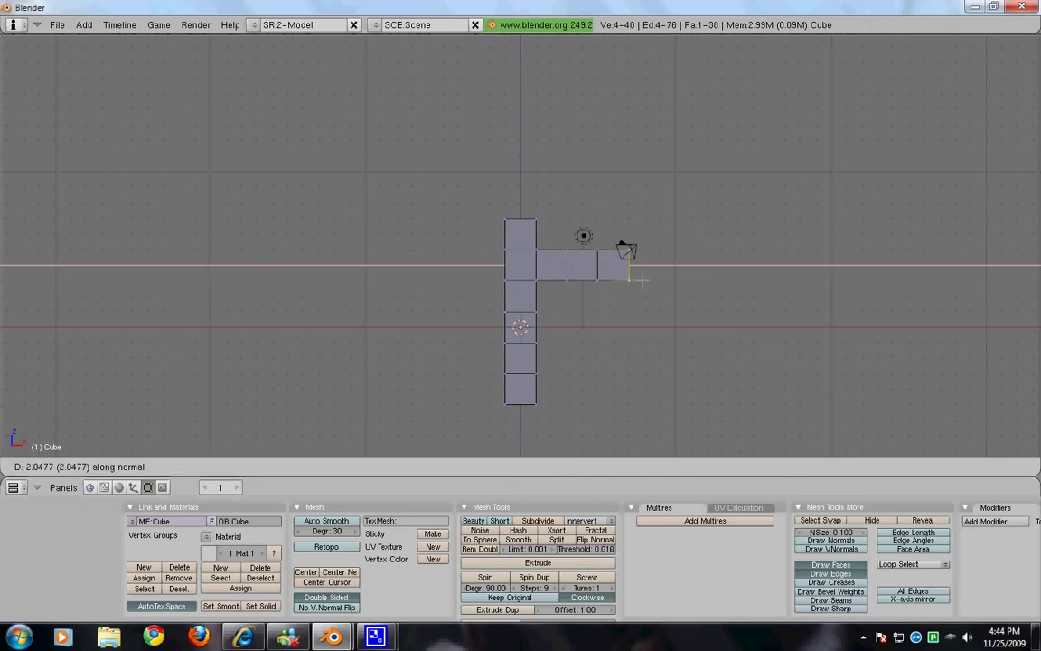
click(641, 281)
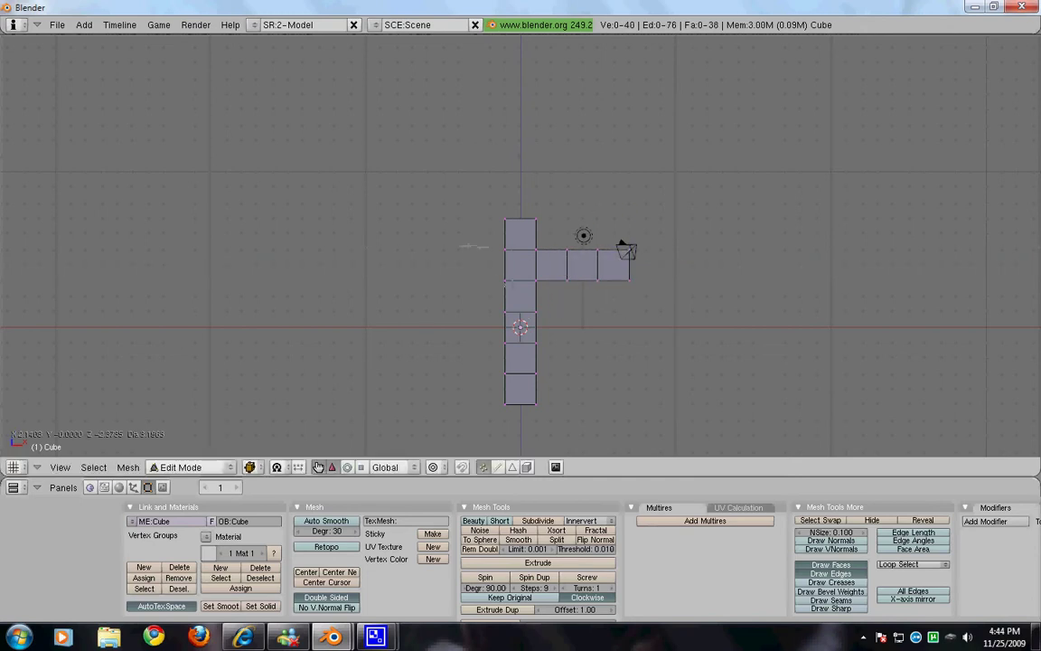
- Extrude the -X side face of the column's second block from the top outward three times, about 2 units each
right_click(470, 262)
key(e)
click(480, 286)
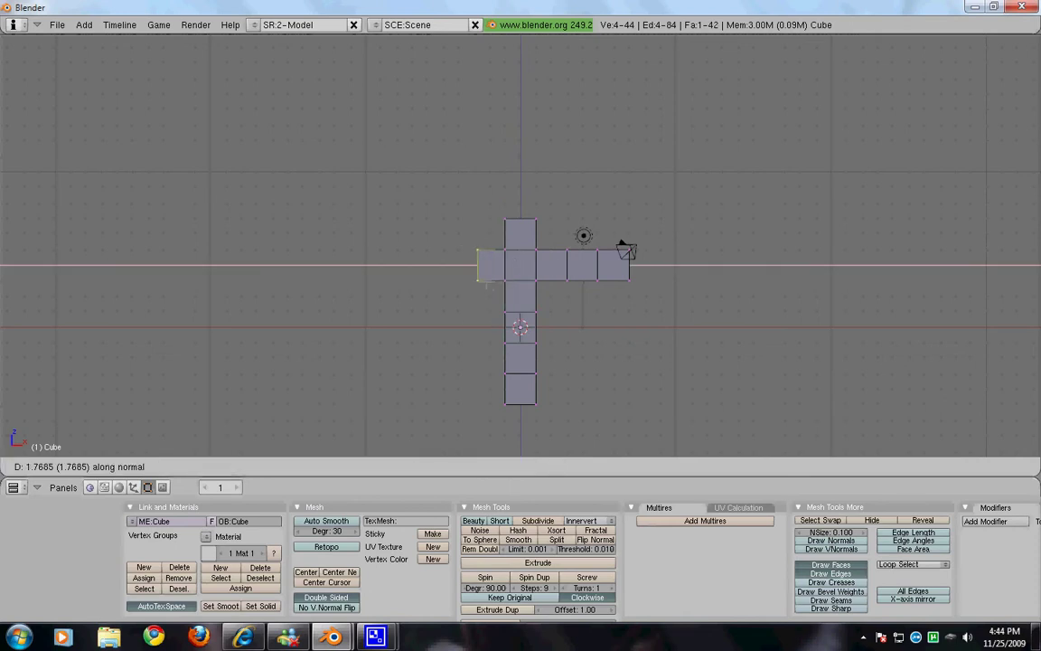
click(480, 282)
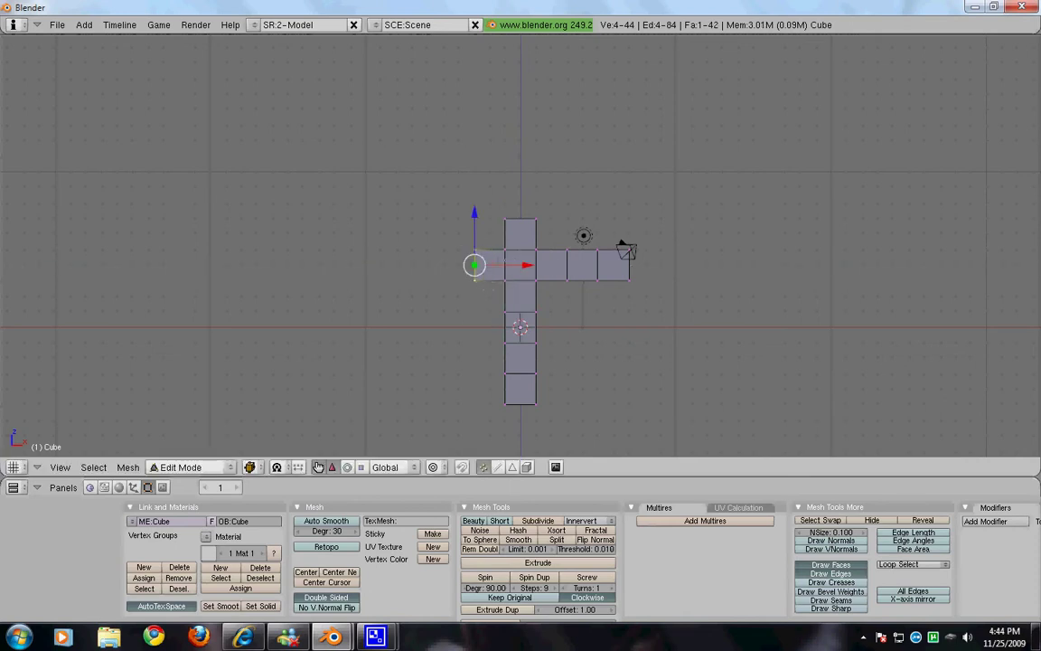
key(e)
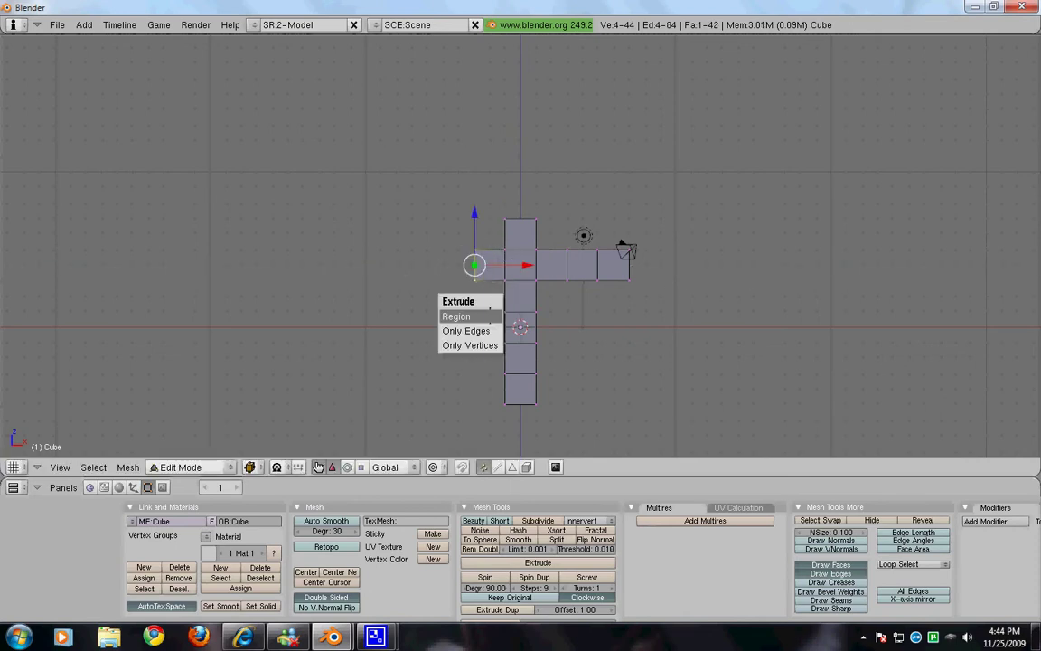
click(462, 312)
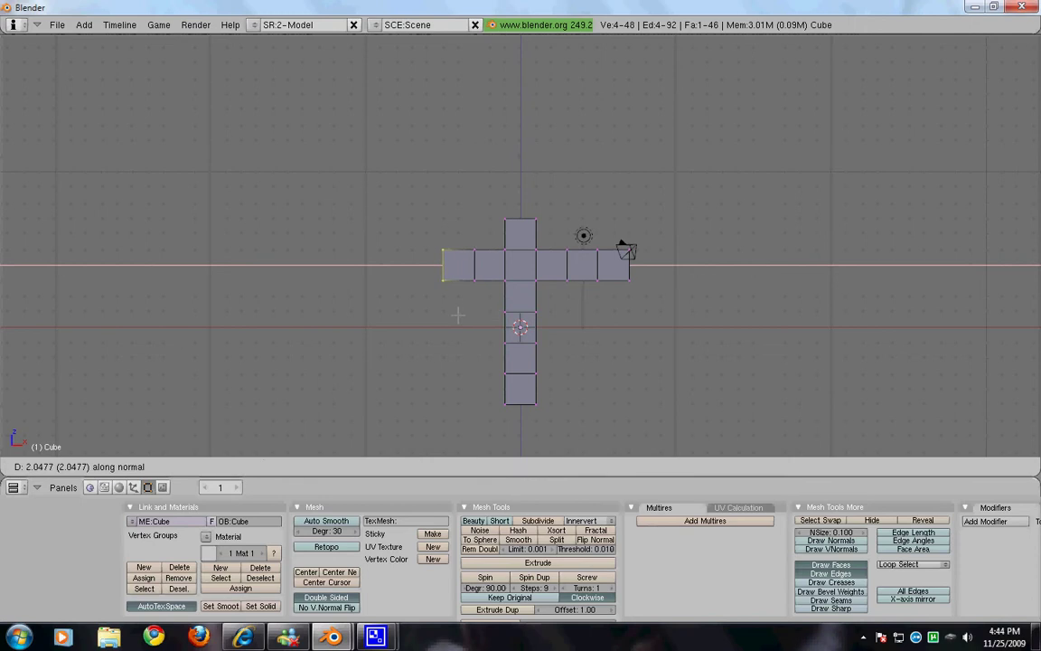
click(452, 312)
key(e)
click(434, 314)
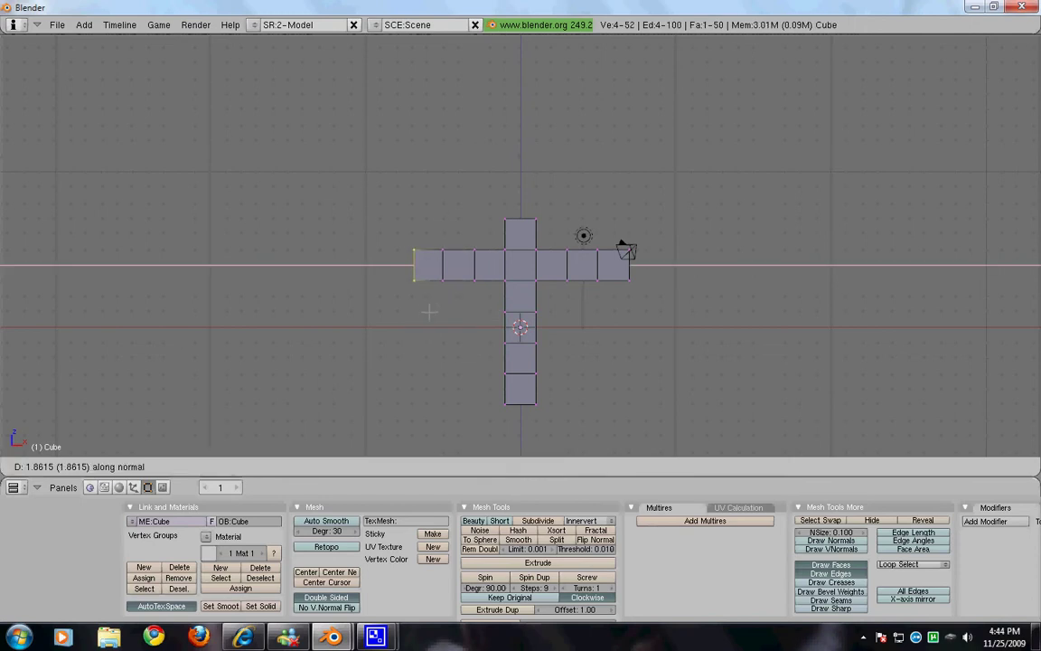
click(429, 309)
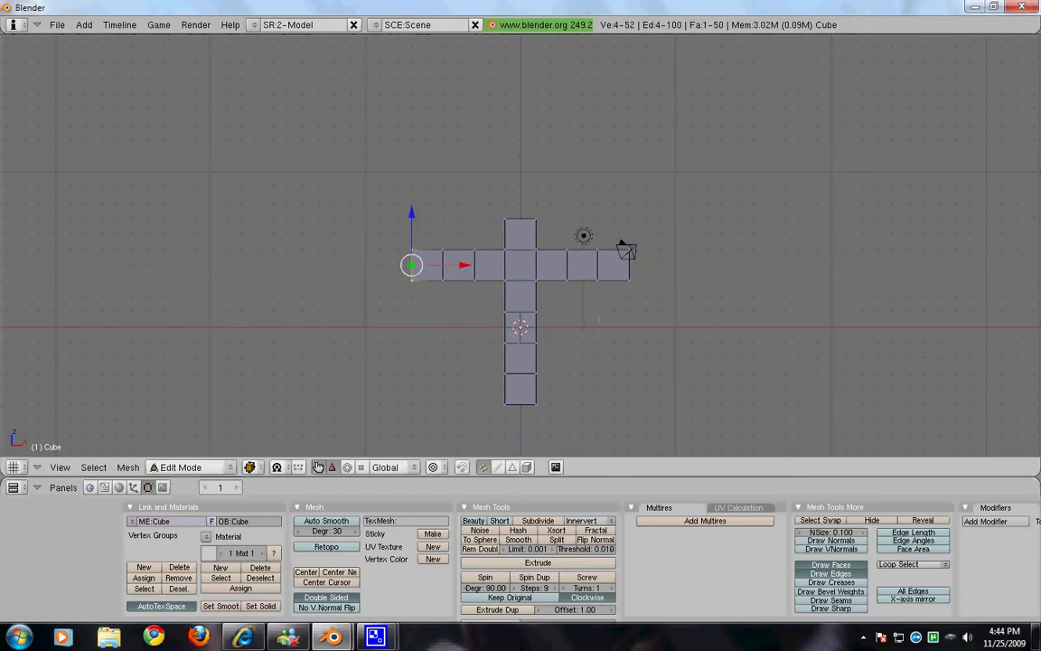
- Extrude the +X side face of the column's bottom block outward by about 2 units to form a hip
shift+scroll(643, 355, up, 4)
shift+scroll(643, 355, down, 10)
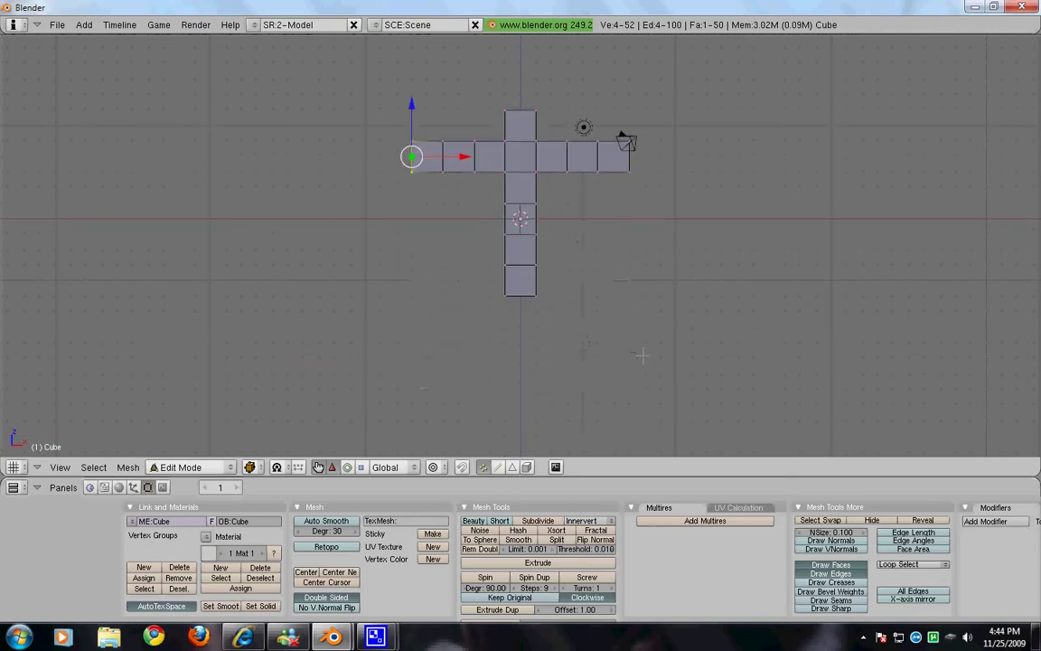
key(a)
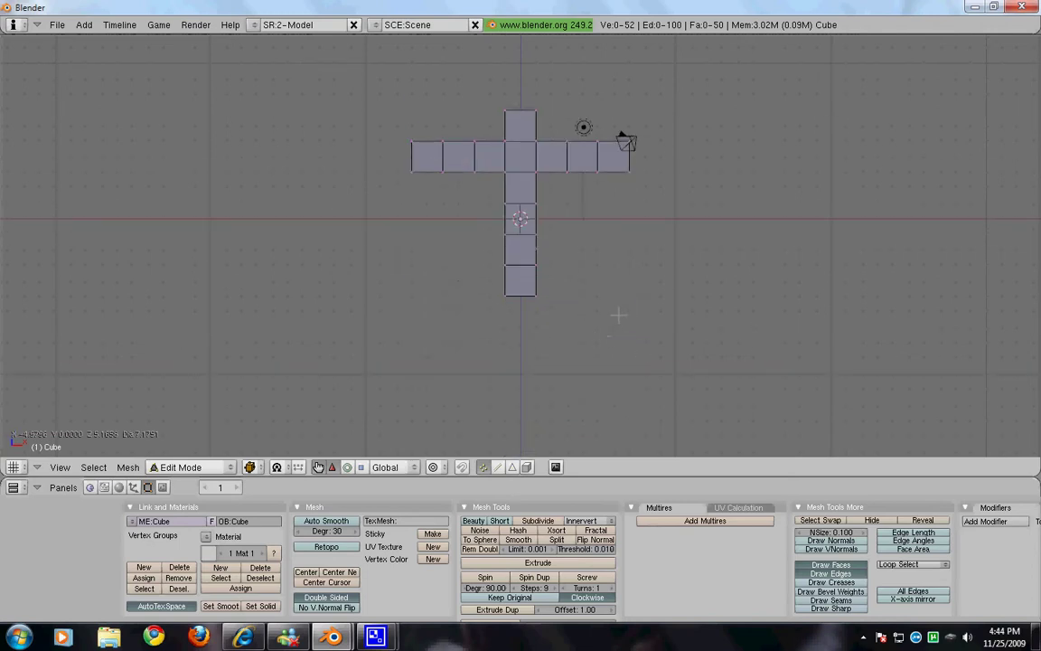
right_click(558, 283)
key(e)
click(551, 286)
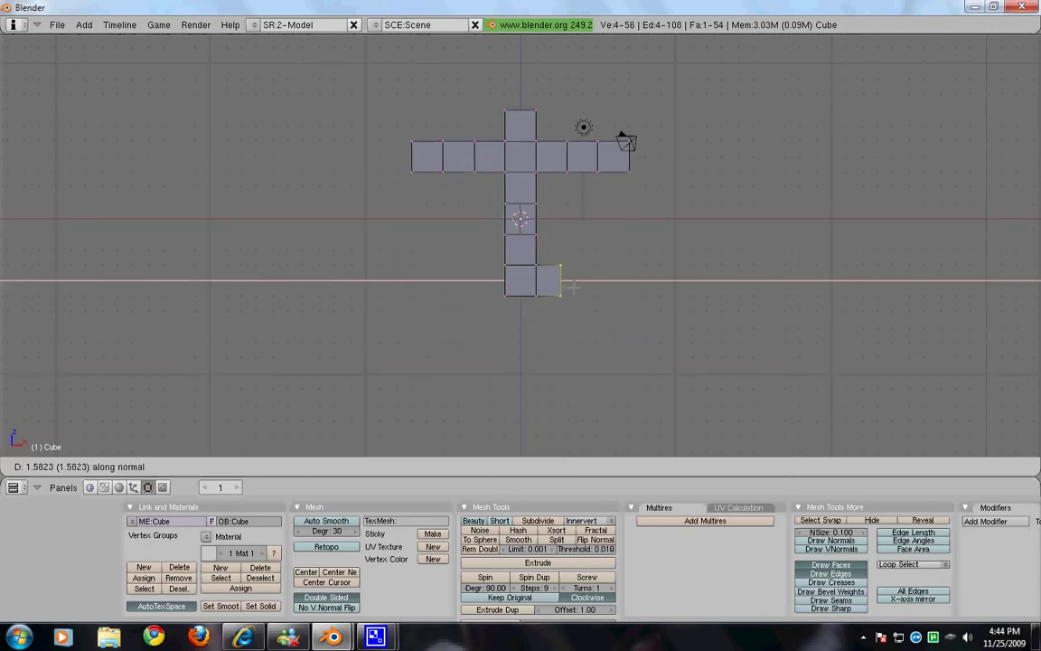
click(579, 288)
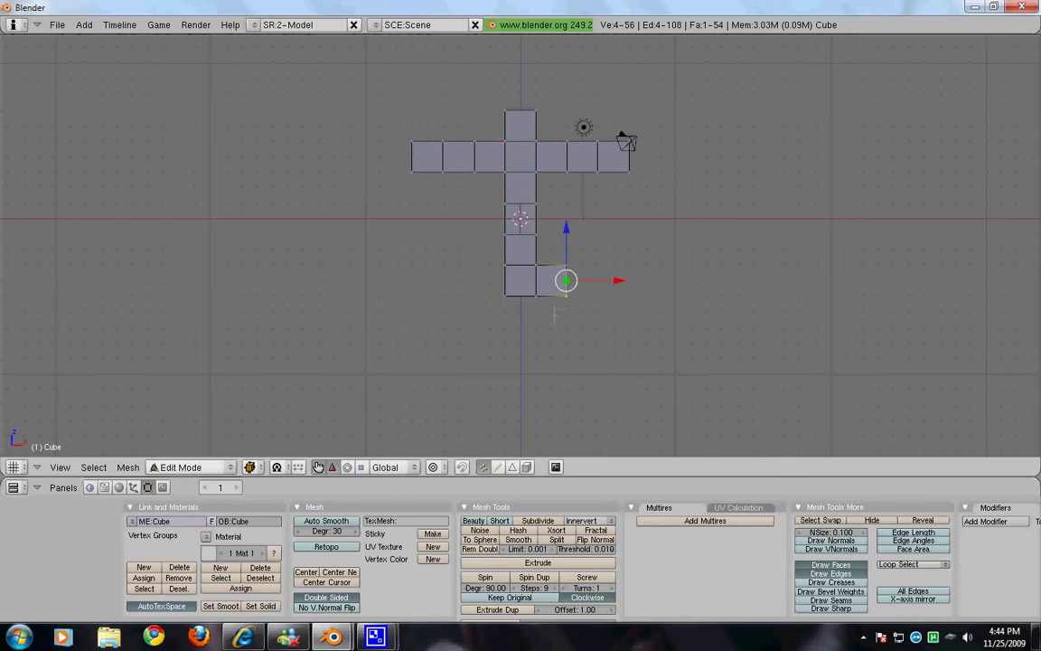
- Extrude the -X side face of the column's bottom block outward by about 2 units as the opposite hip
key(a)
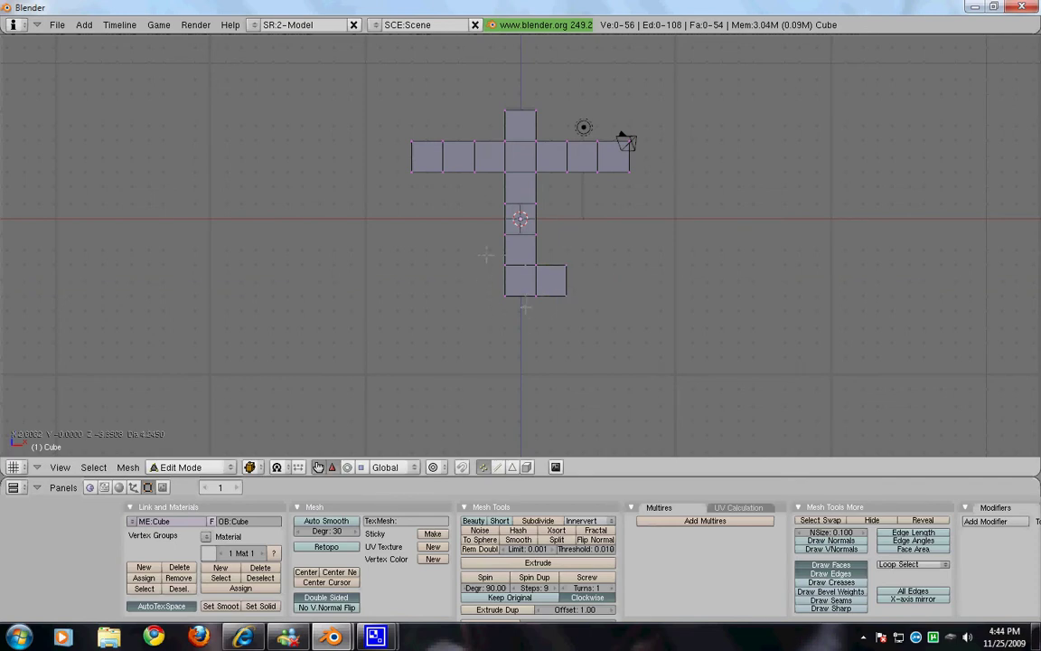
right_click(506, 281)
key(e)
click(506, 307)
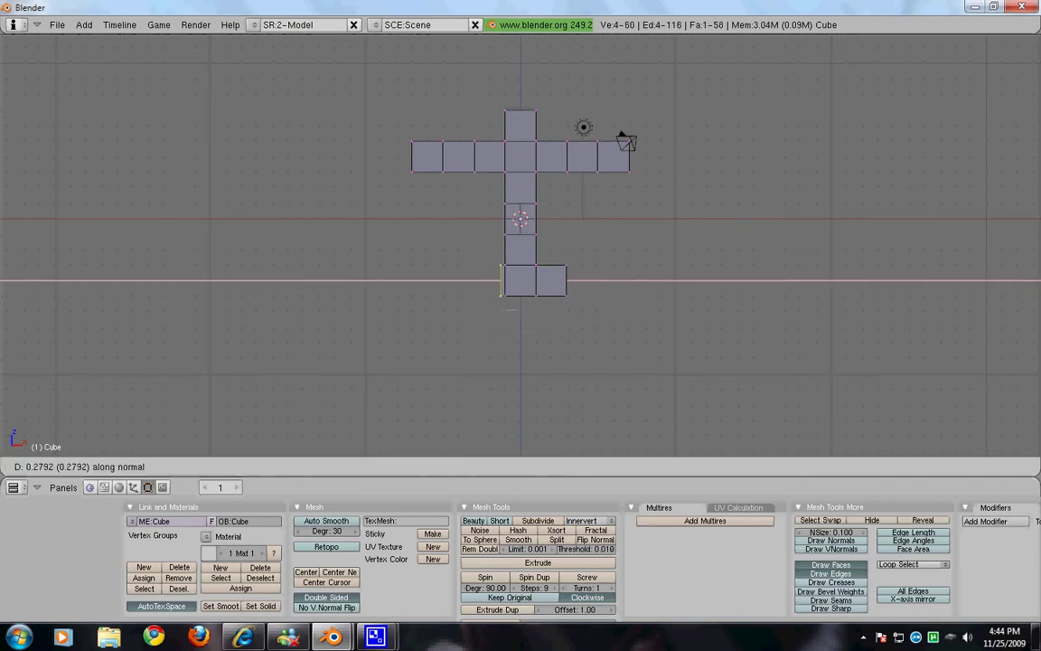
click(491, 307)
key(a)
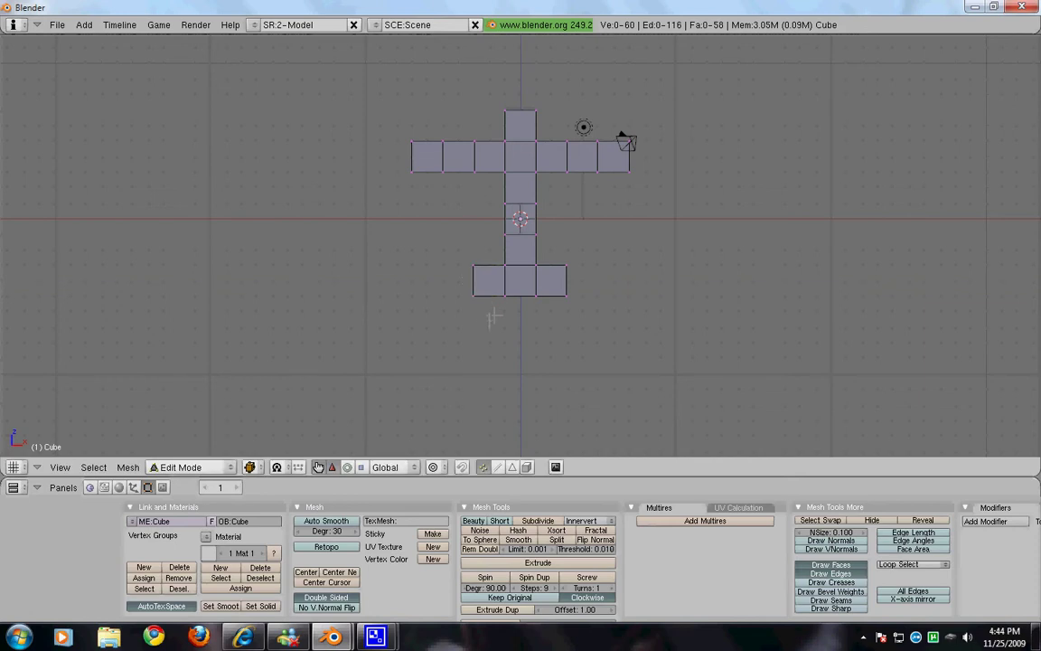
- Extrude the bottom face of the -X hip block downward four times as a region, about 2 units each, to form a leg
right_click(477, 298)
key(e)
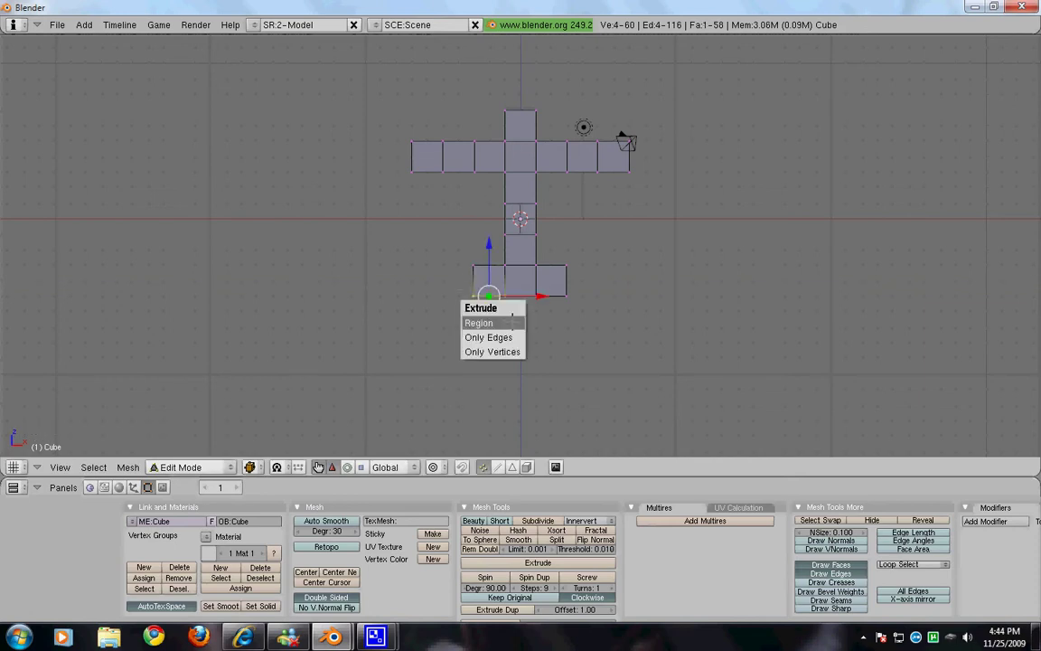
click(481, 320)
click(513, 348)
key(e)
click(513, 352)
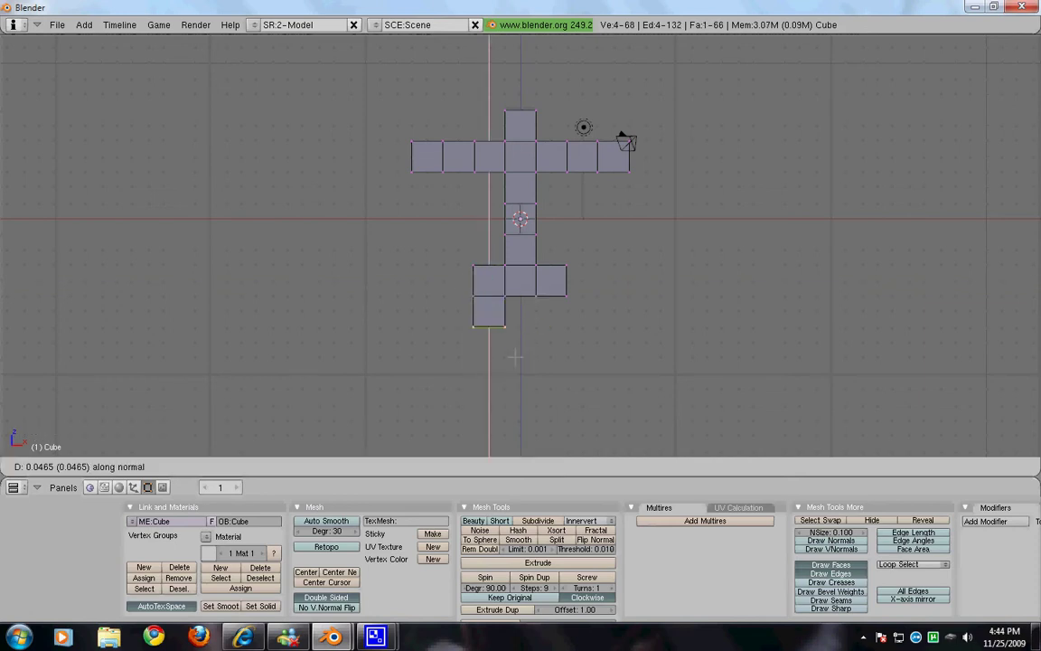
click(514, 384)
key(e)
click(513, 388)
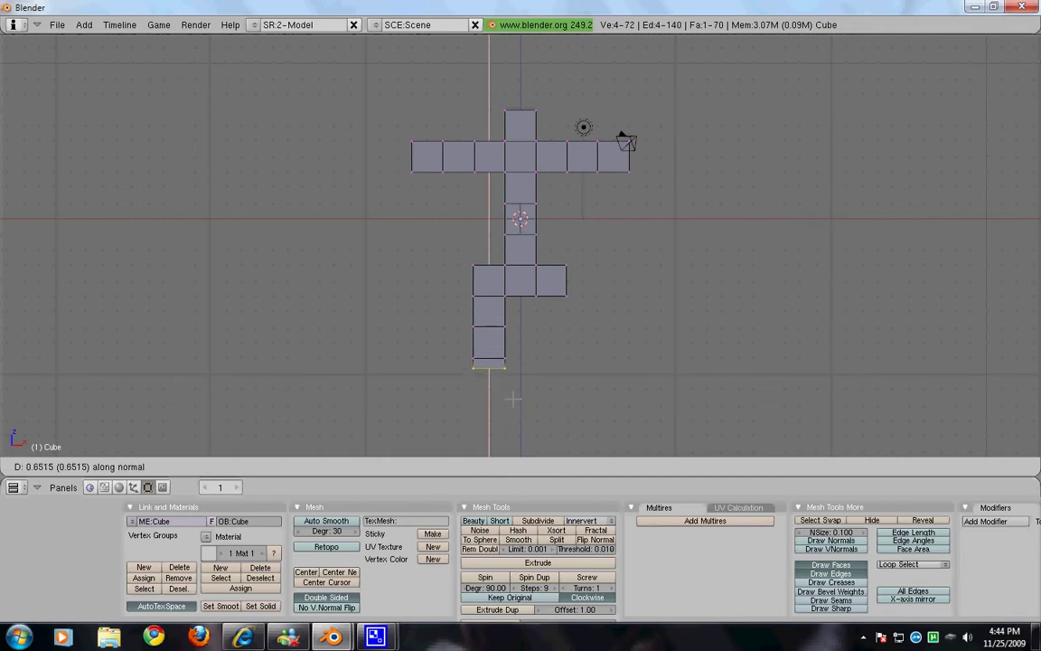
click(514, 398)
key(e)
click(513, 402)
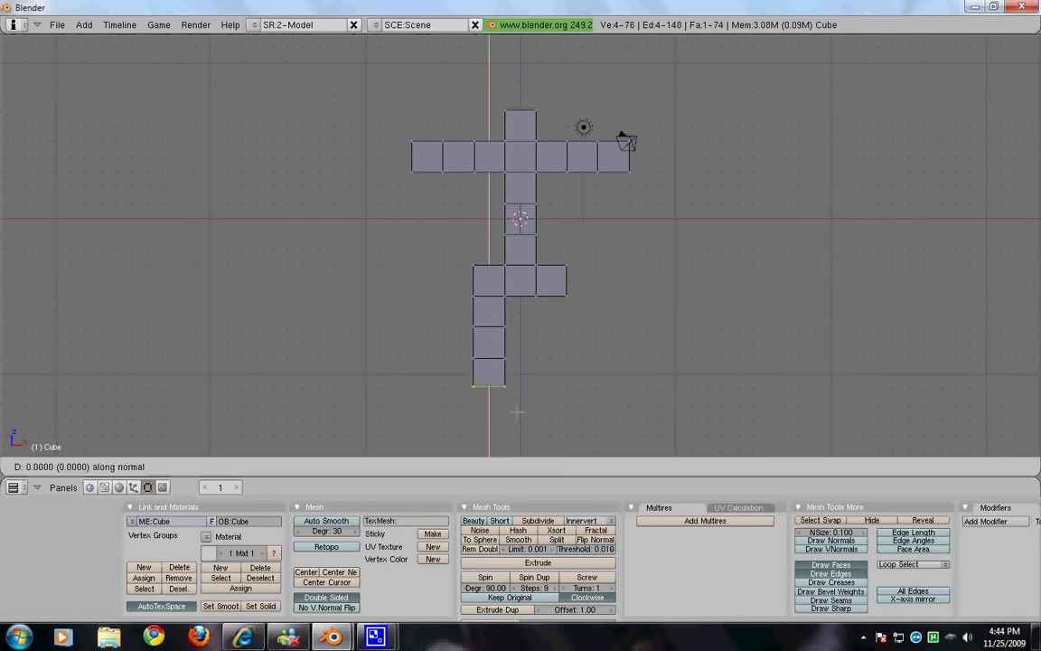
click(518, 447)
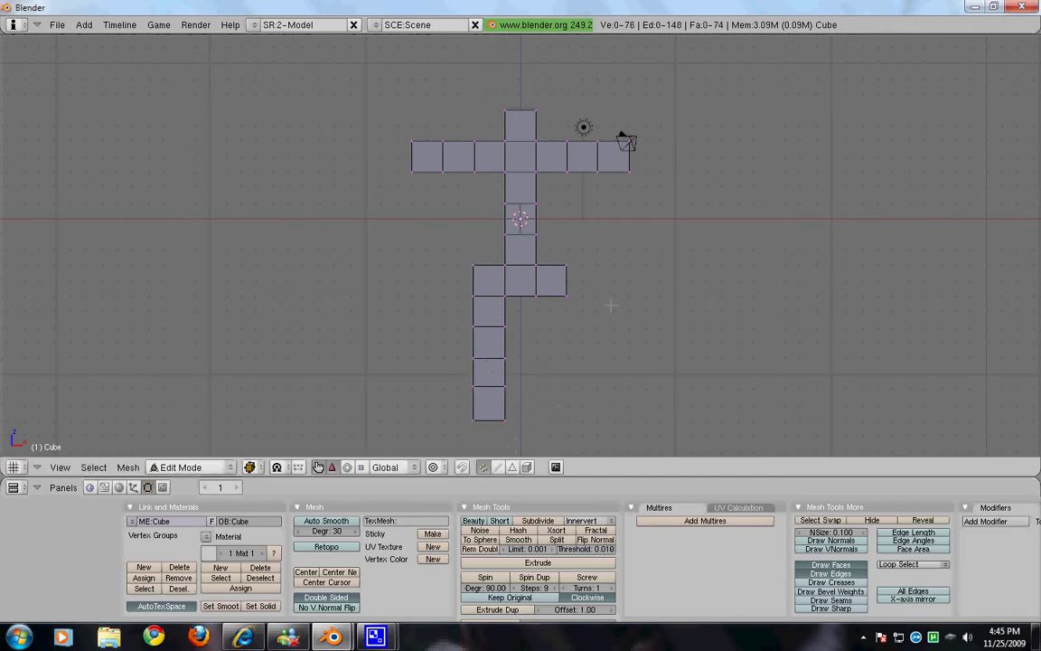
- Extrude the bottom face of the +X hip block downward four times as a region, matching the length of the other leg
right_click(552, 293)
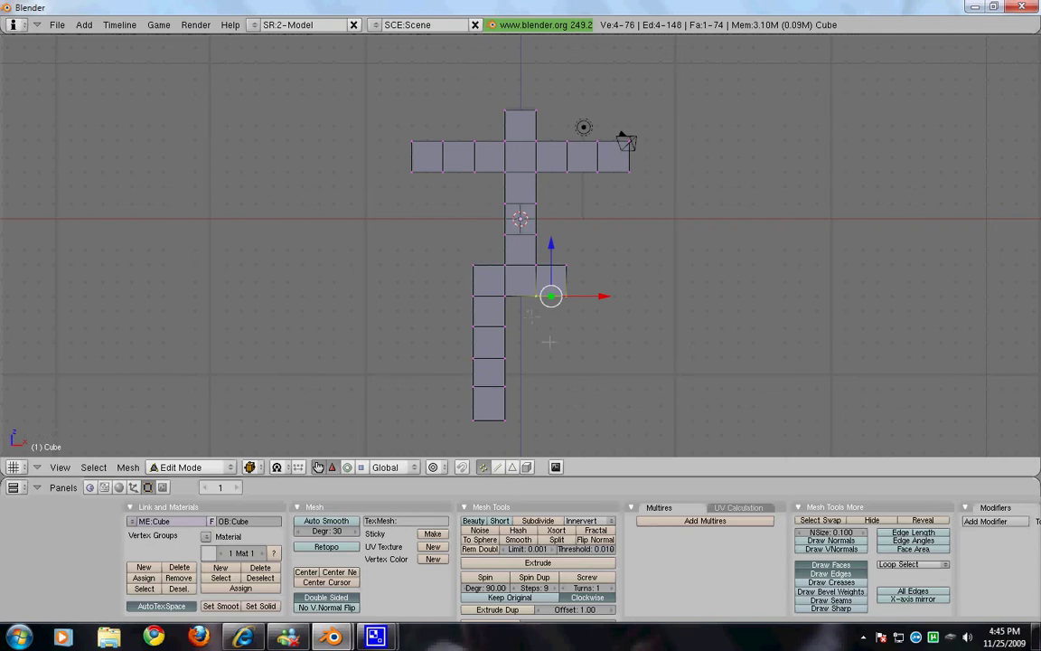
key(e)
click(551, 342)
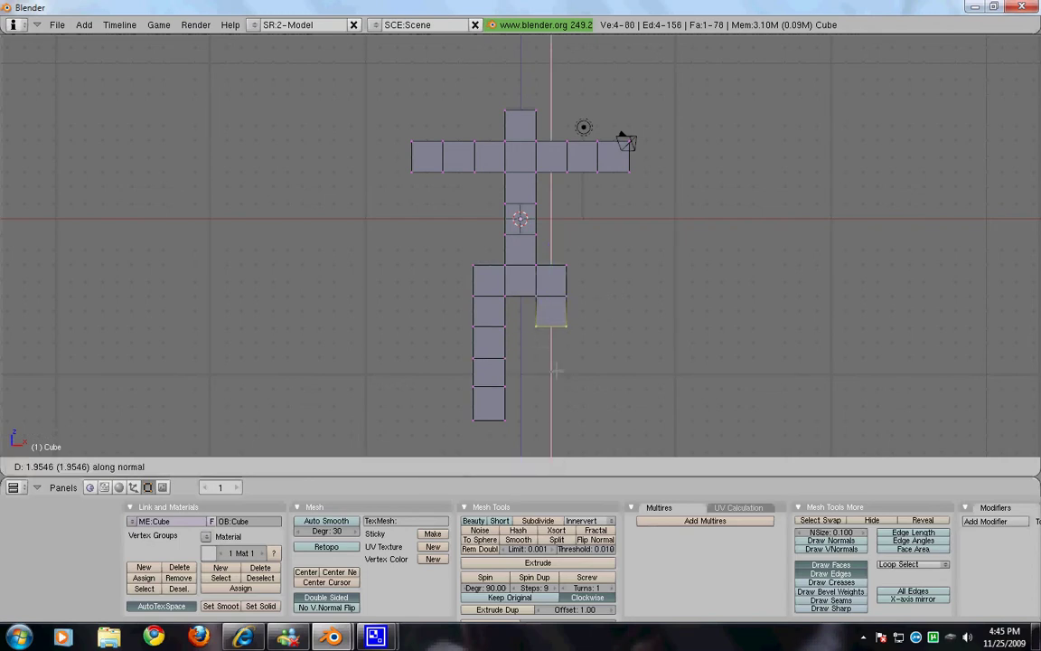
click(557, 370)
key(e)
click(555, 366)
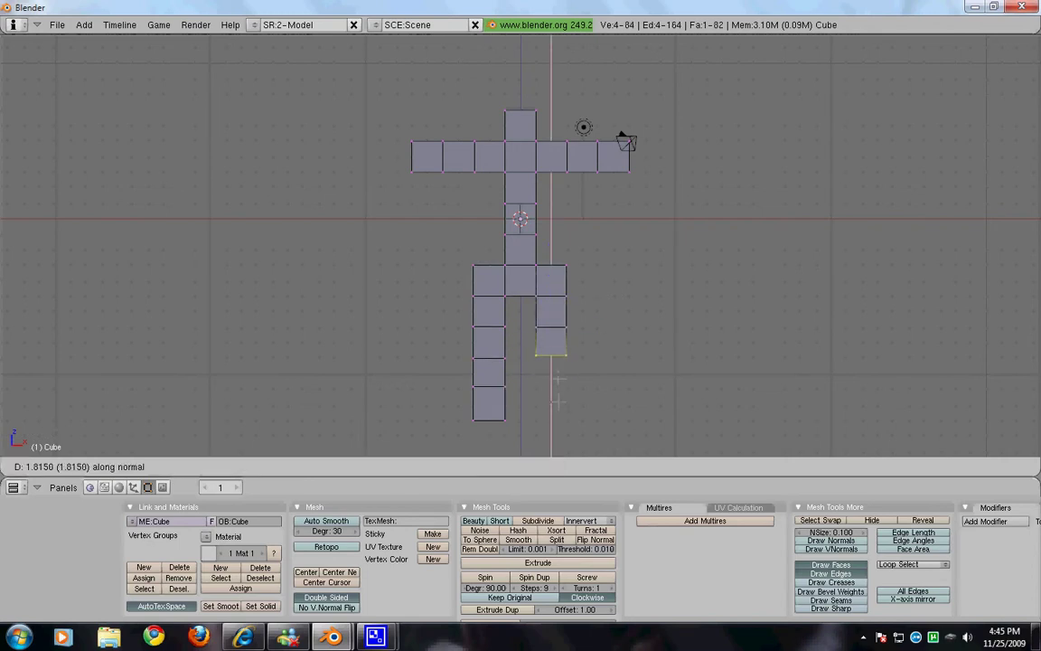
click(560, 401)
key(e)
click(525, 404)
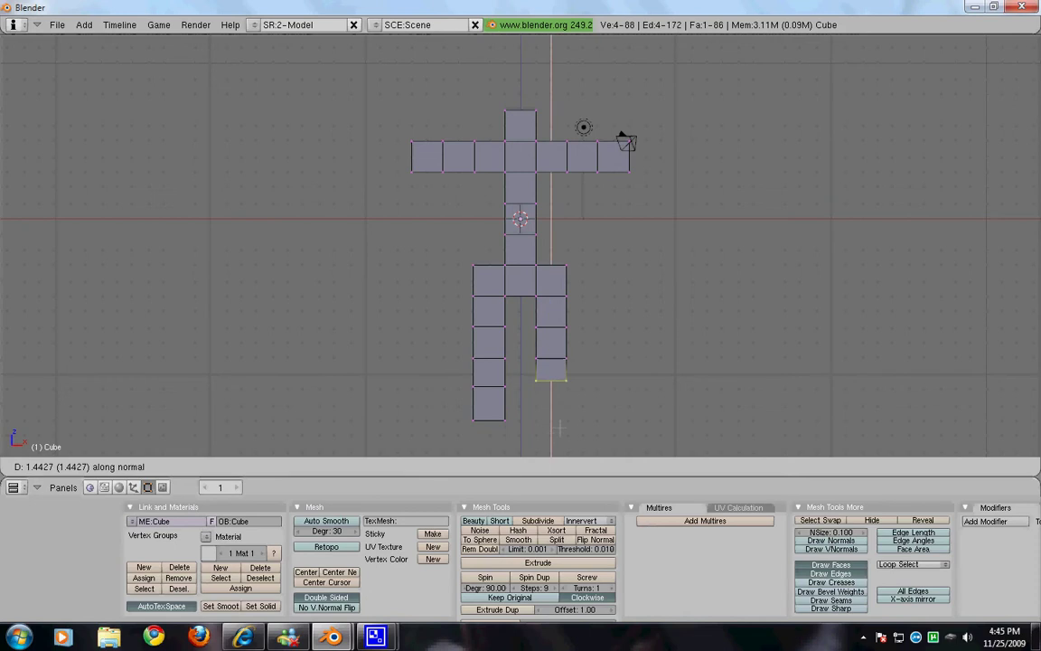
click(551, 433)
key(e)
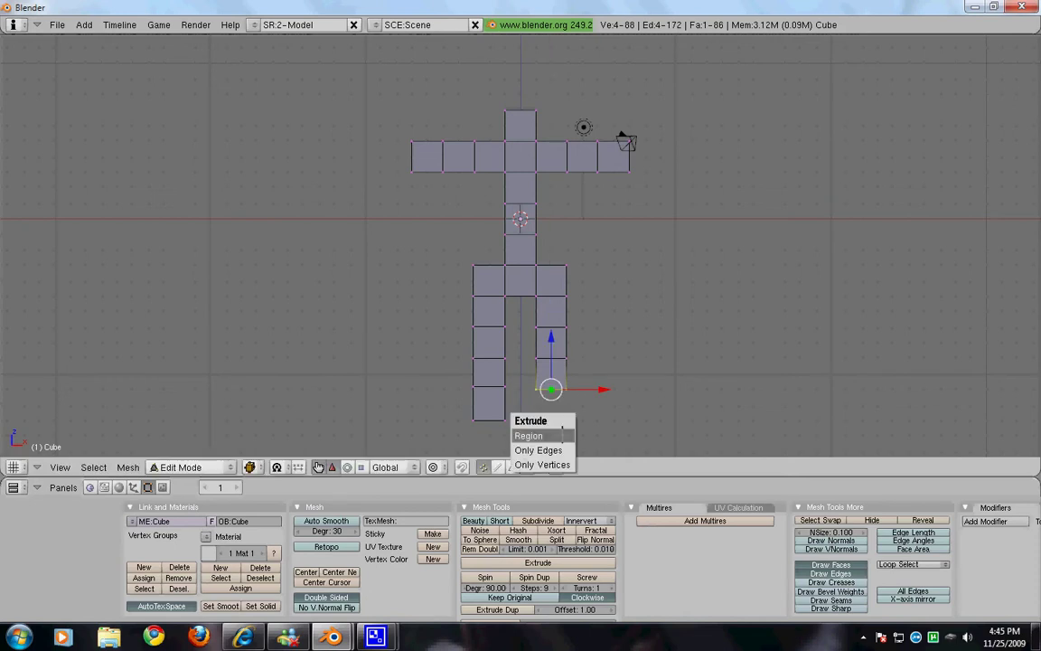
click(547, 435)
click(571, 463)
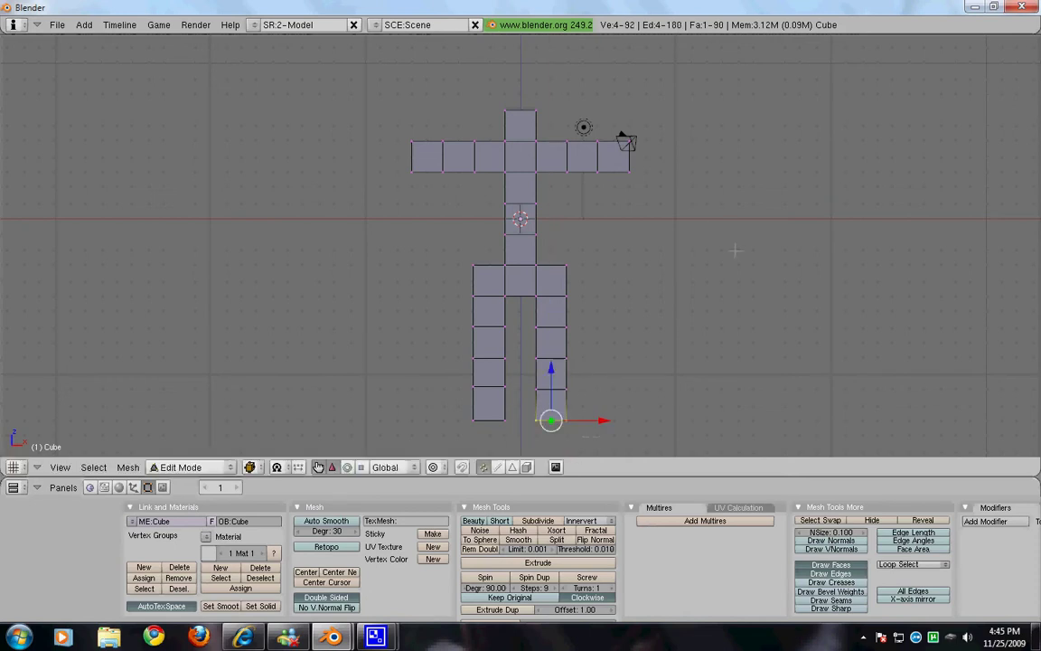
key(Tab)
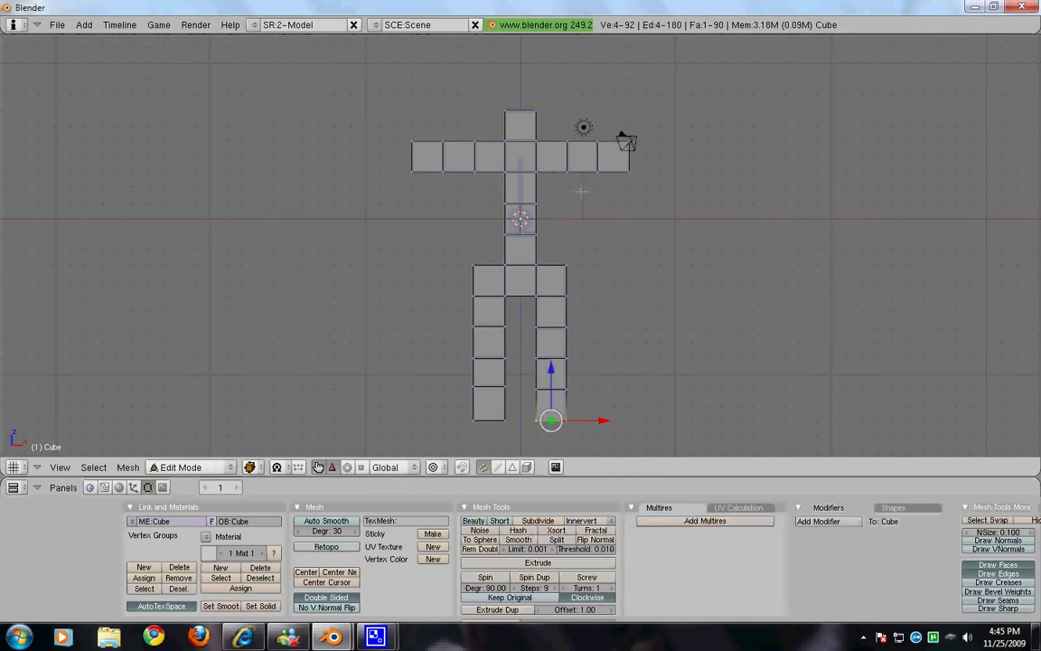
key(Tab)
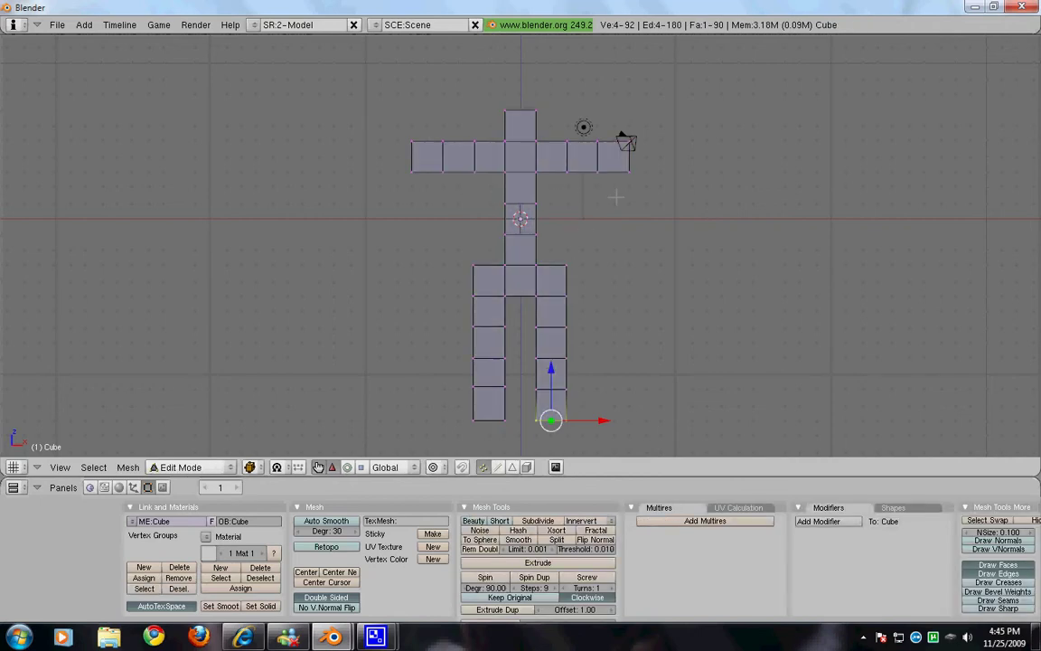
key(a)
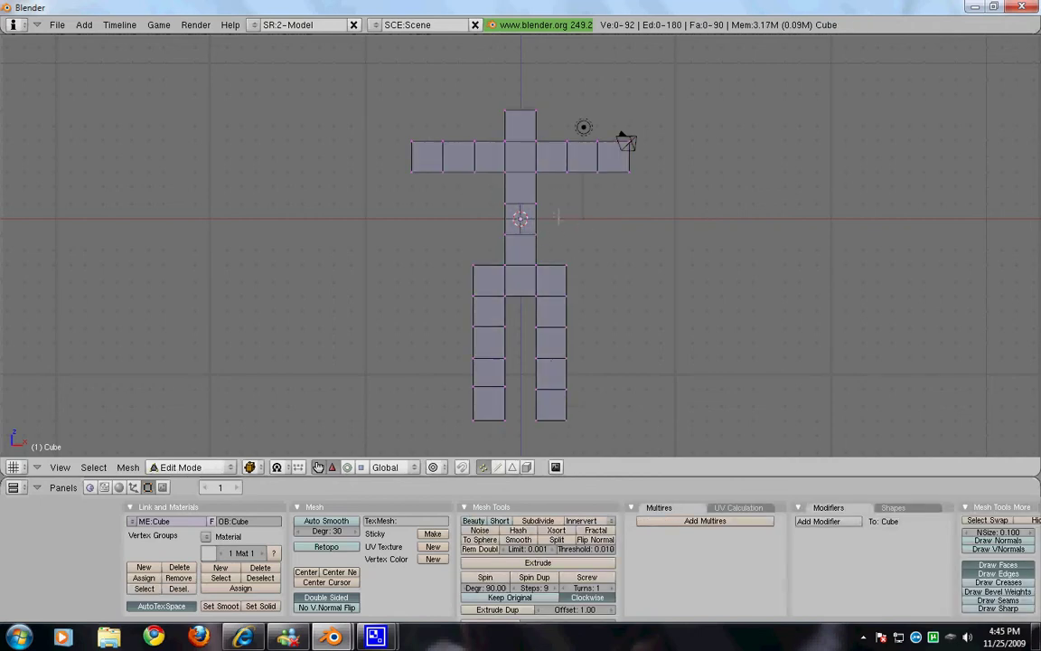
key(b)
drag(528, 225, 617, 234)
key(Escape)
key(a)
- Widen the hips by moving the column's vertices at hip-top height outward along X on both sides, almost to the hip blocks' outer edges
right_click(544, 265)
drag(587, 266, 615, 265)
key(a)
right_click(491, 242)
drag(556, 265, 529, 265)
key(a)
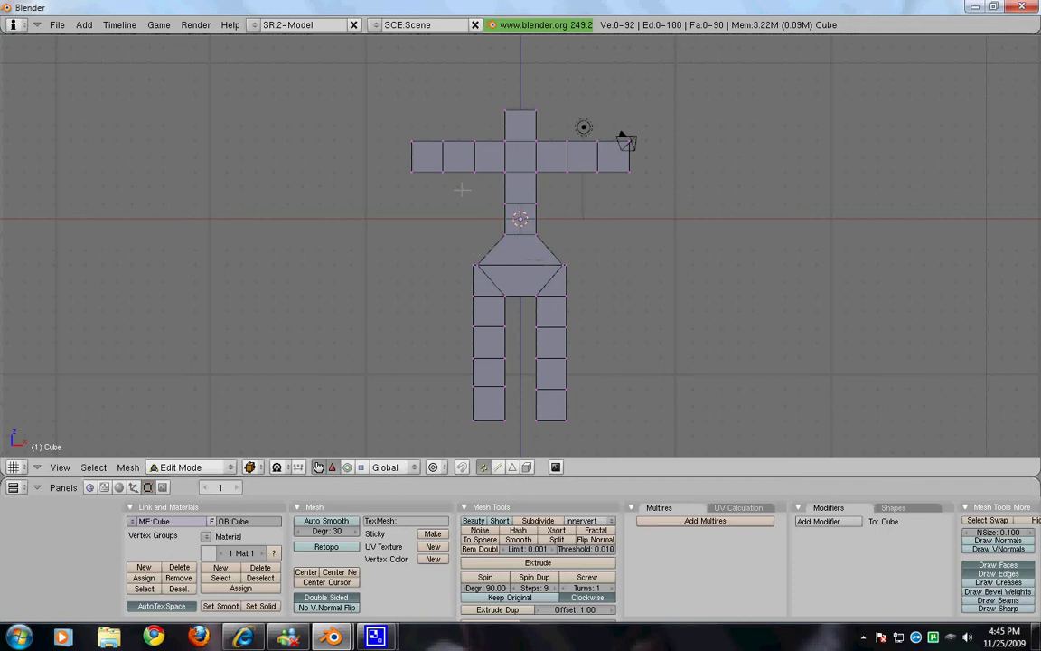
- Move the -X waist vertices outward along X and shift the hip-top vertices below them flush with the leg's outer edge
right_click(493, 217)
drag(556, 235, 537, 235)
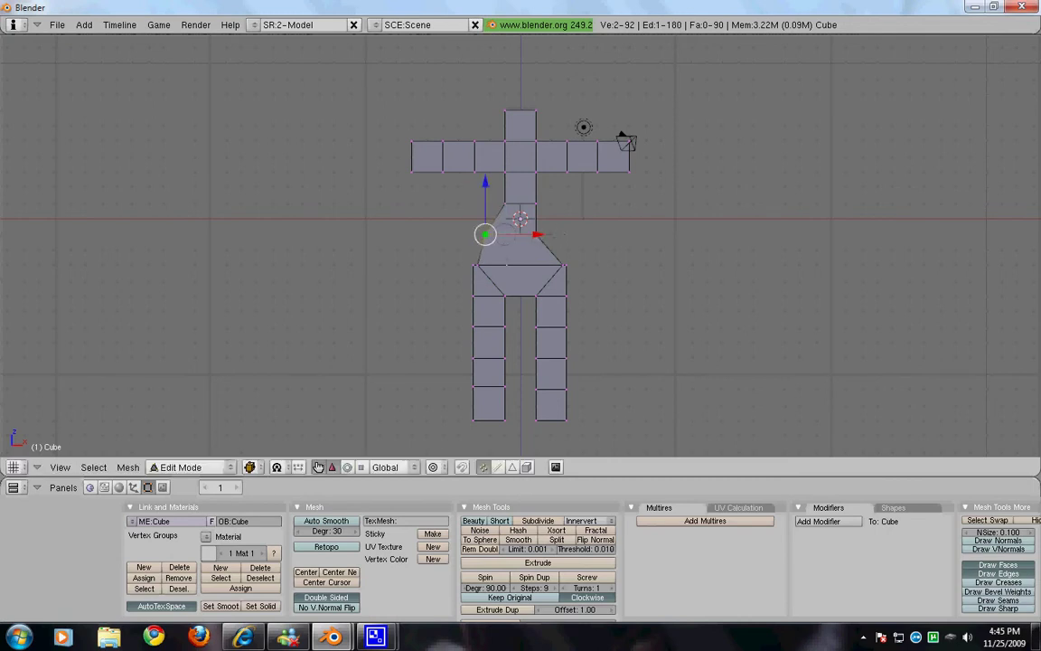
key(a)
key(b)
drag(470, 253, 525, 265)
key(a)
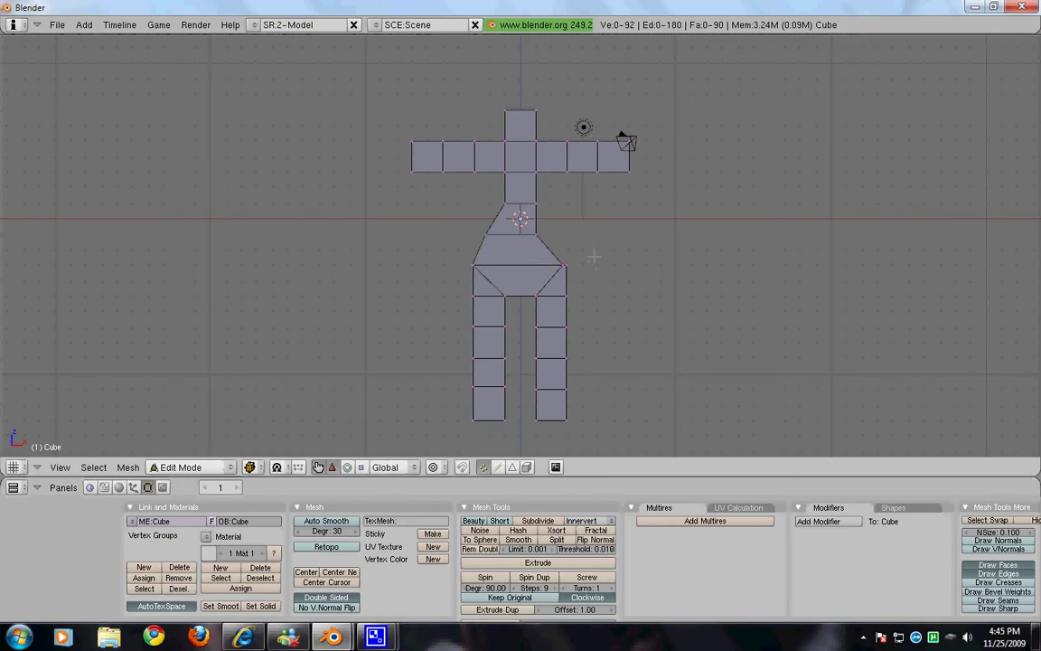
- Try to move the +X hip-top vertices slightly outward along X, and undo that move
right_click(586, 268)
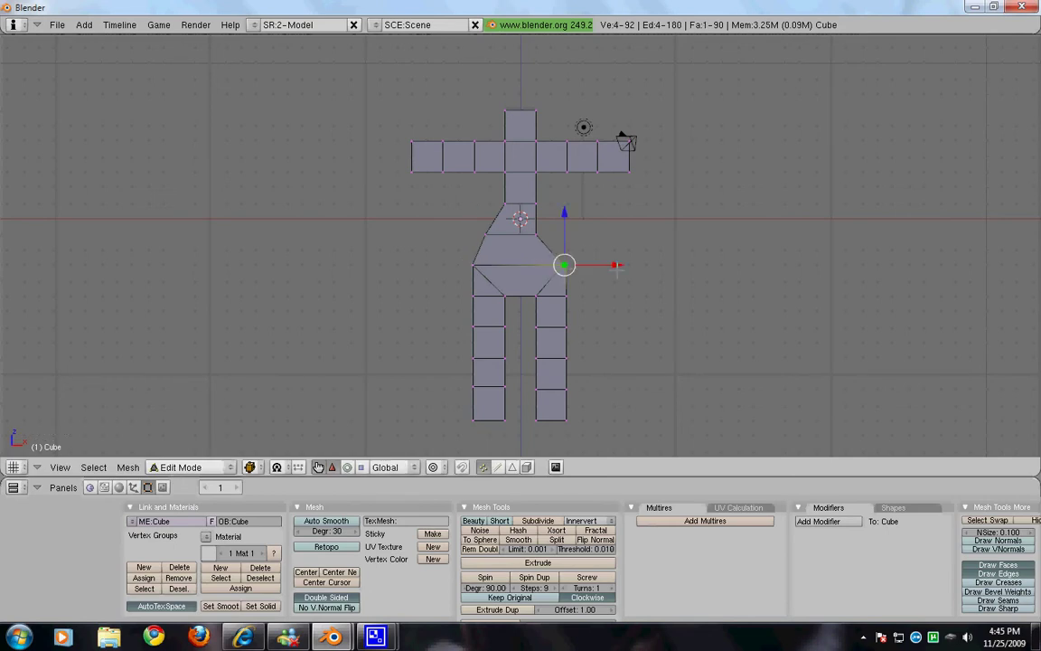
drag(617, 266, 621, 266)
key(ctrl+z)
key(a)
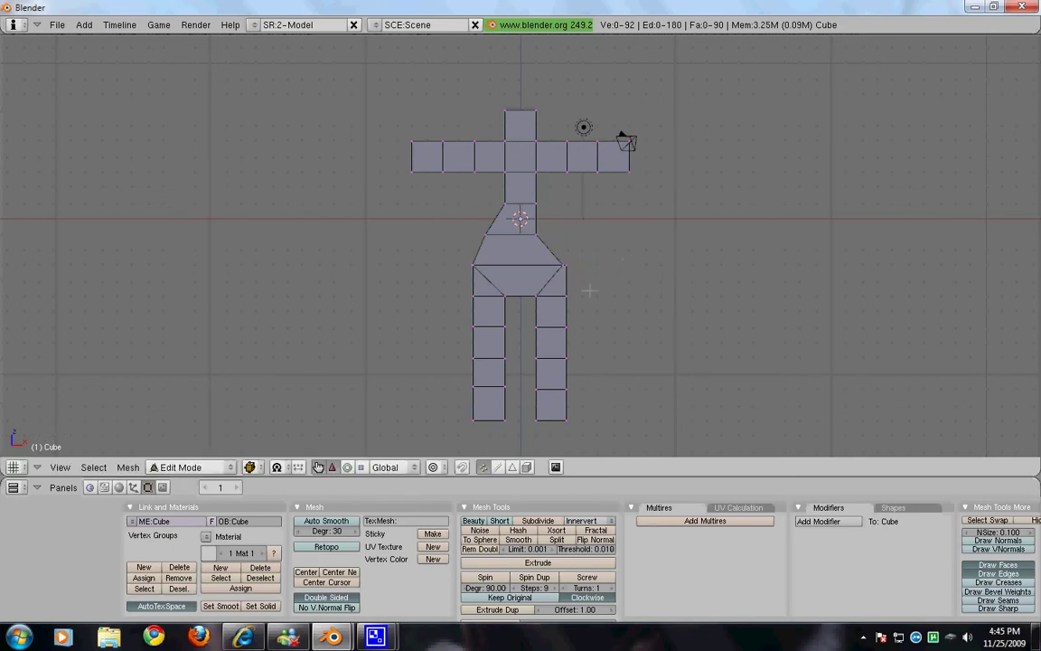
- Move the +X hip-top vertices about 0.21 units outward along X, flush with the leg's outer edge
ctrl+scroll(606, 298, down, 6)
ctrl+scroll(606, 298, up, 5)
shift+scroll(606, 298, down, 4)
scroll(606, 297, down, 3)
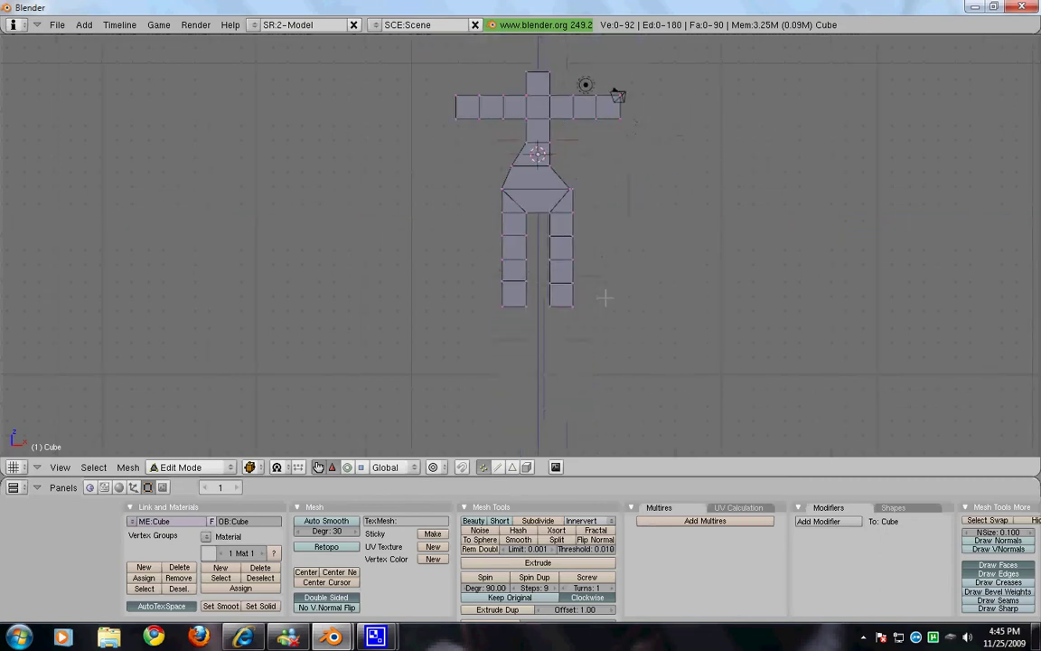
scroll(605, 362, up, 8)
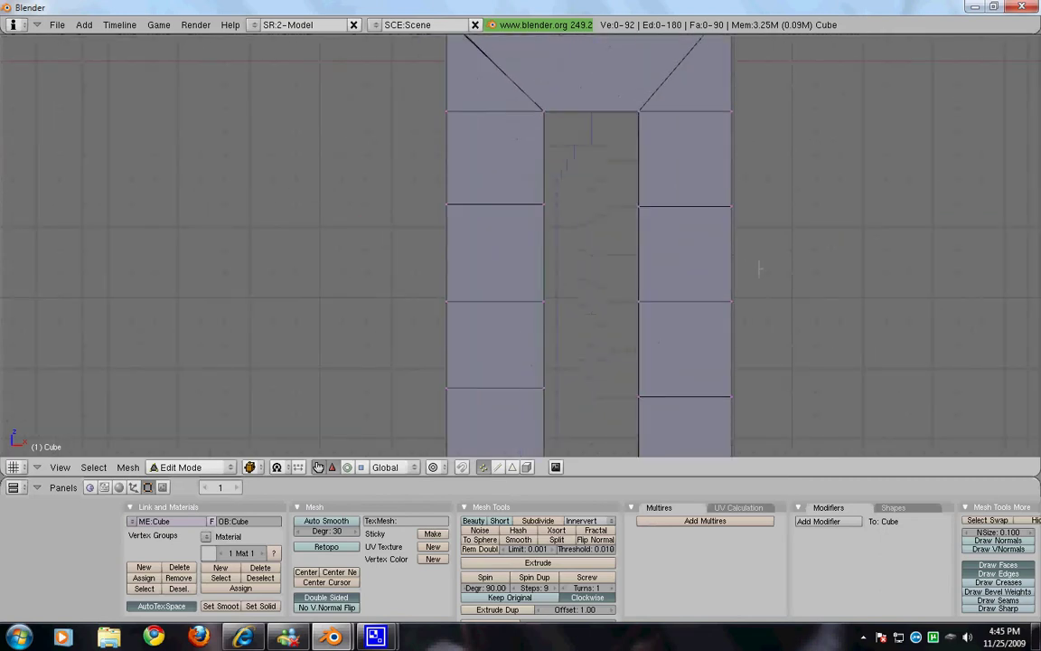
shift+scroll(759, 265, up, 16)
ctrl+scroll(759, 265, up, 3)
ctrl+scroll(759, 265, down, 4)
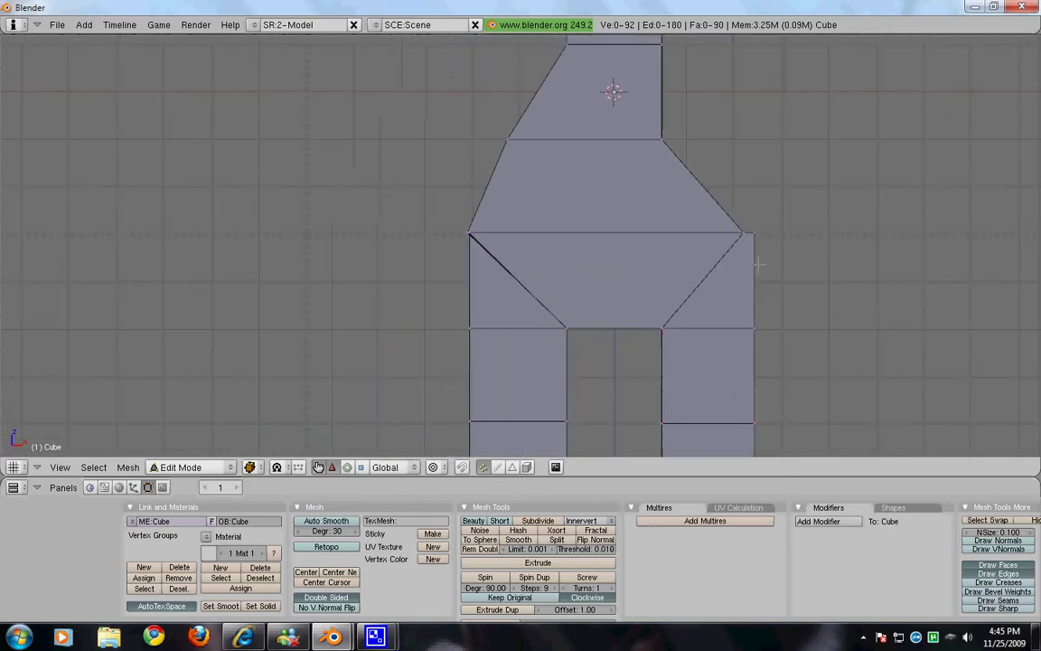
ctrl+scroll(758, 265, up, 4)
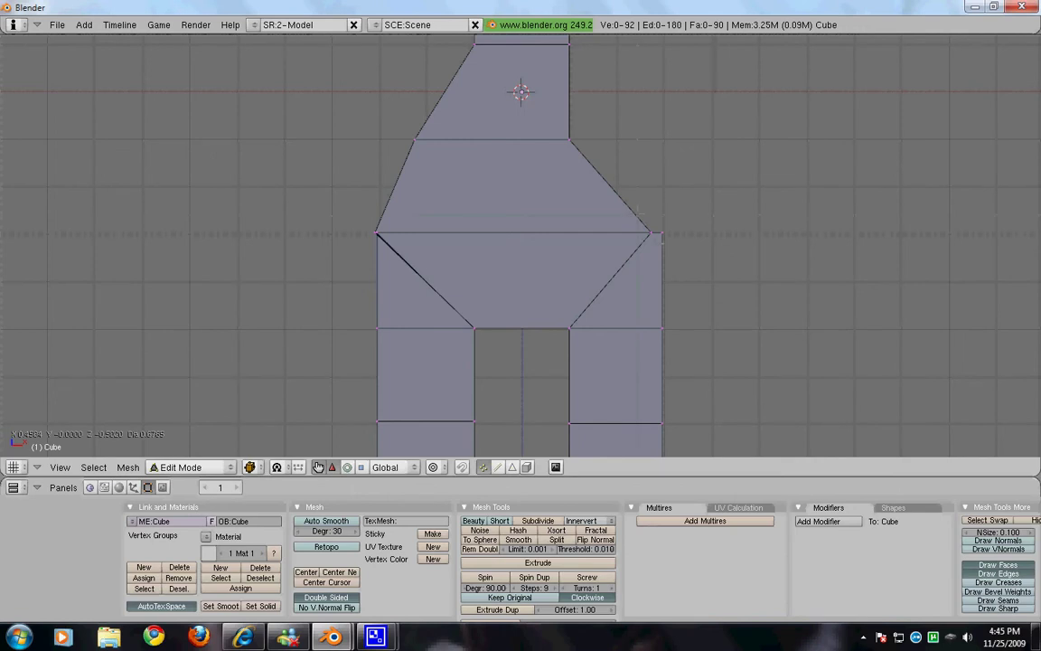
right_click(650, 234)
ctrl+scroll(776, 313, down, 3)
ctrl+scroll(776, 313, up, 5)
shift+scroll(775, 313, down, 5)
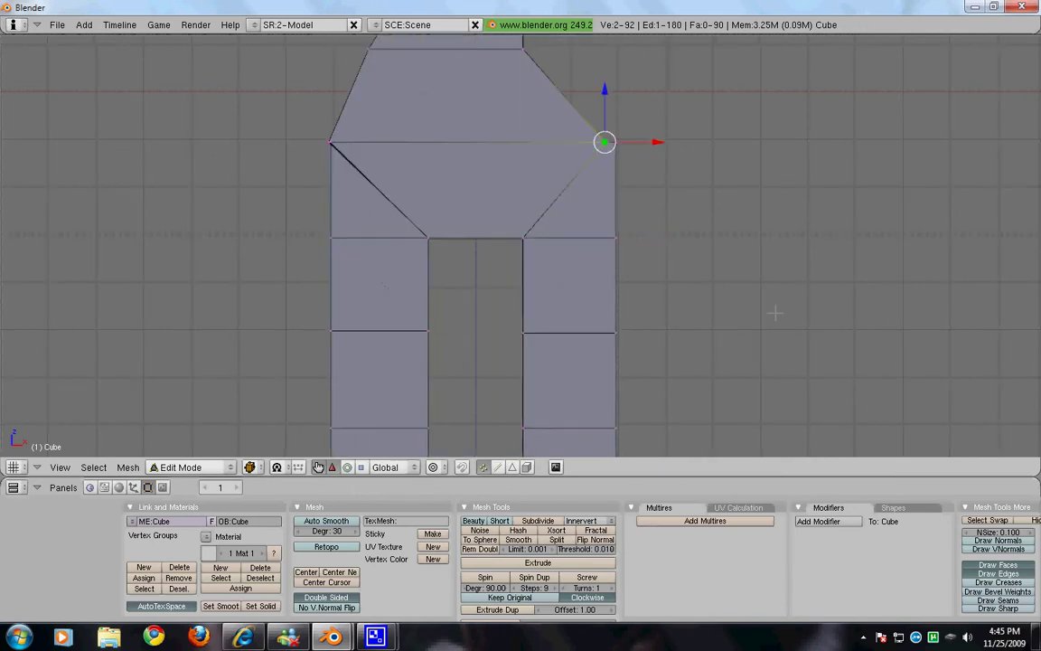
shift+scroll(776, 313, up, 6)
key(g)
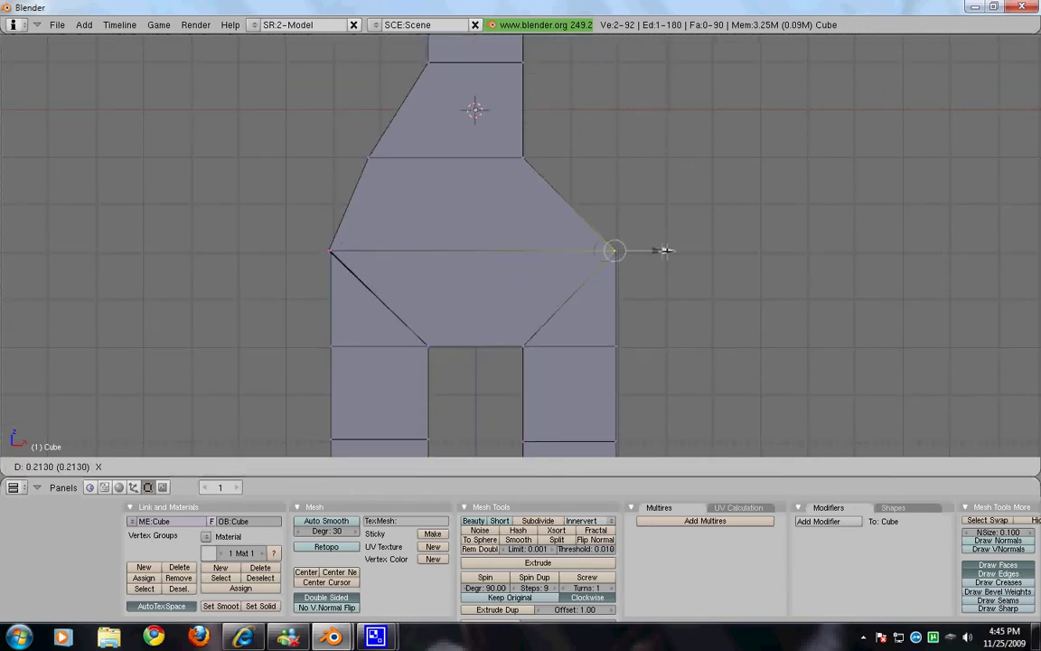
click(662, 250)
key(a)
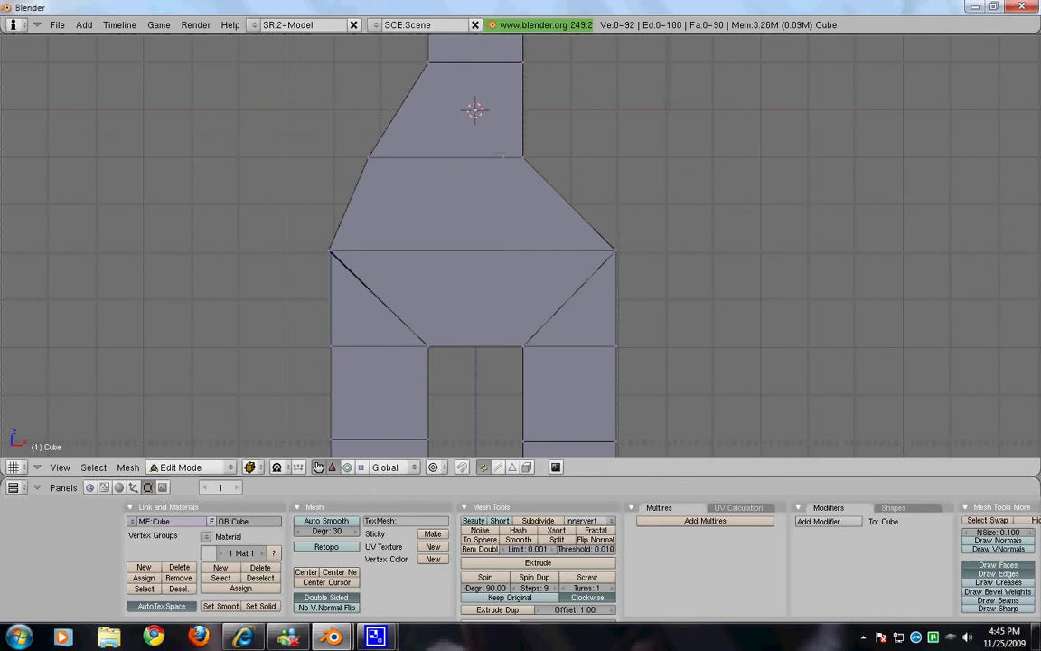
- Move the waist vertices just above the hips outward along X on both sides, nearly to the hips' full width
key(b)
drag(313, 89, 384, 187)
key(g)
click(388, 159)
key(a)
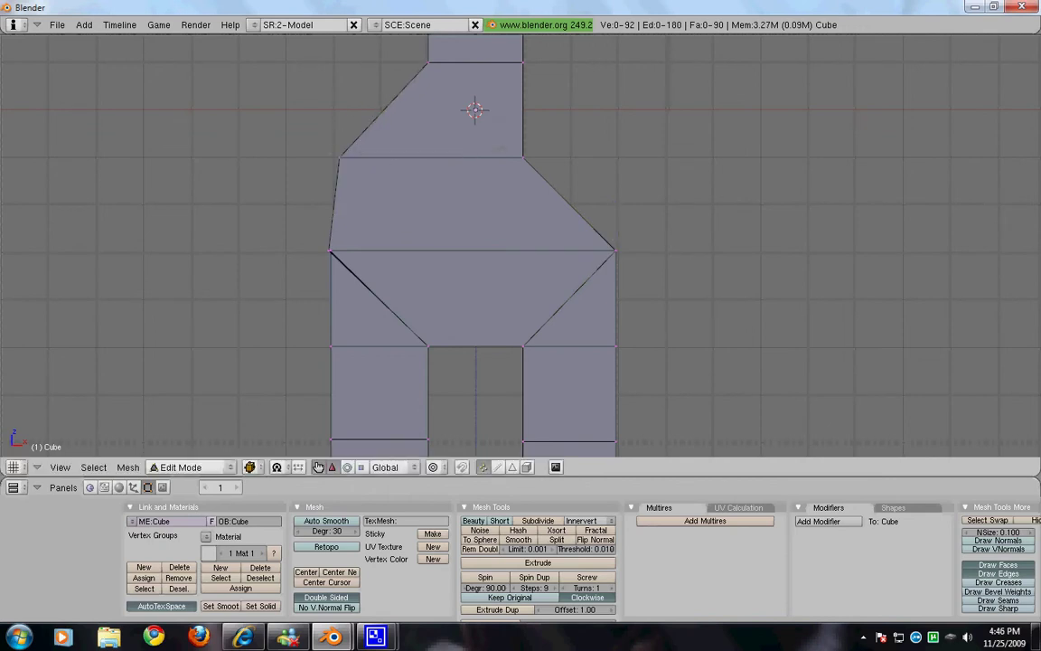
right_click(524, 159)
key(g)
key(x)
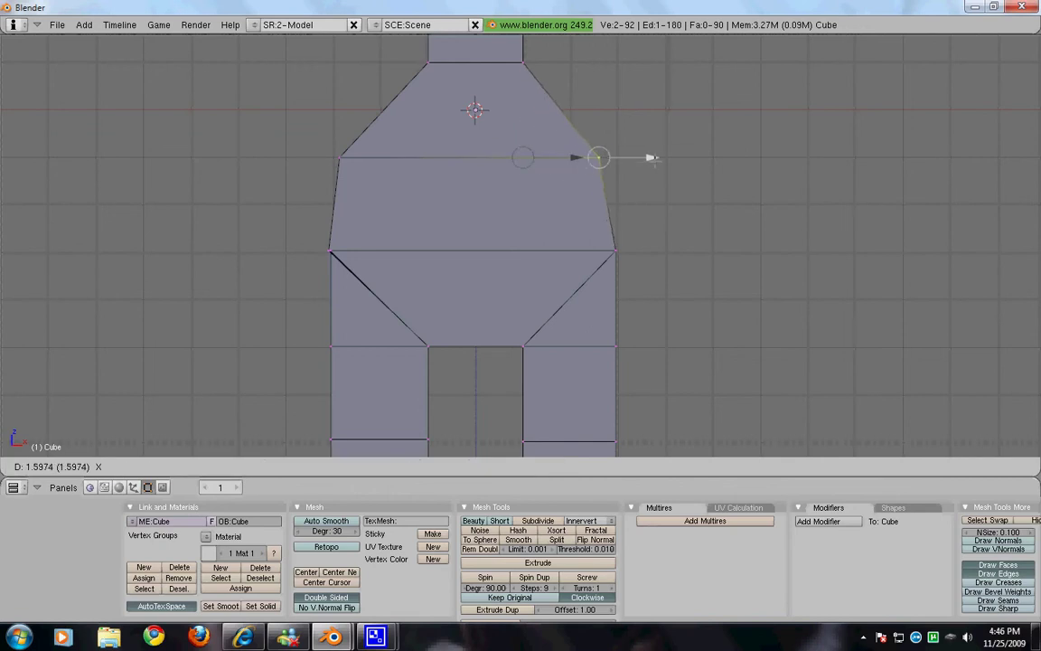
click(662, 158)
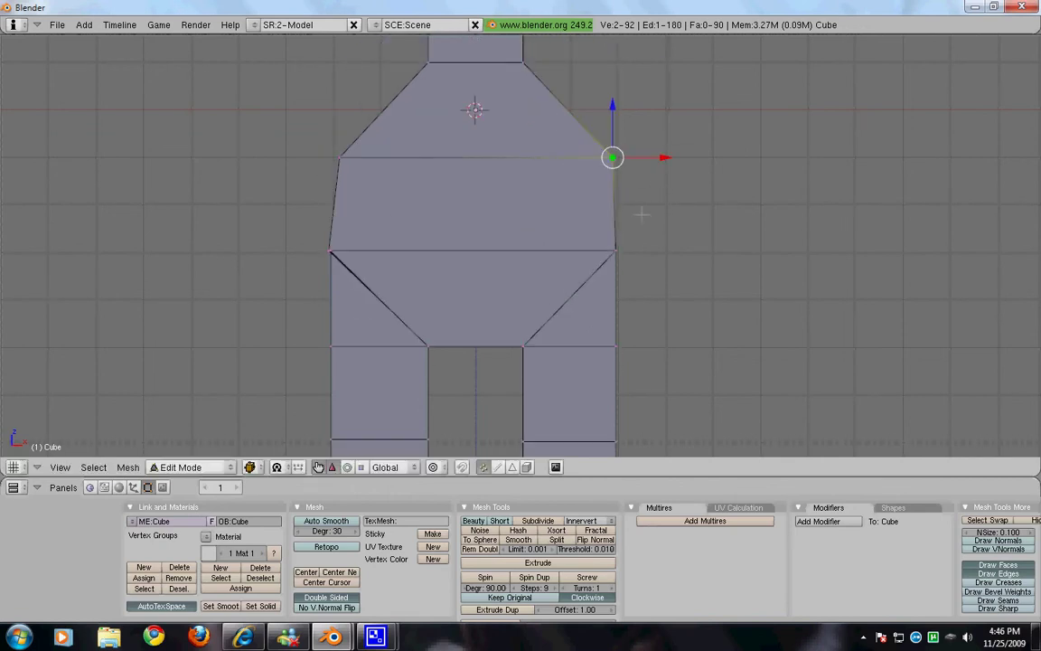
- Move the mid-torso vertices above the waist about 1.3 units outward along X on both sides
shift+scroll(641, 214, up, 5)
key(a)
right_click(522, 315)
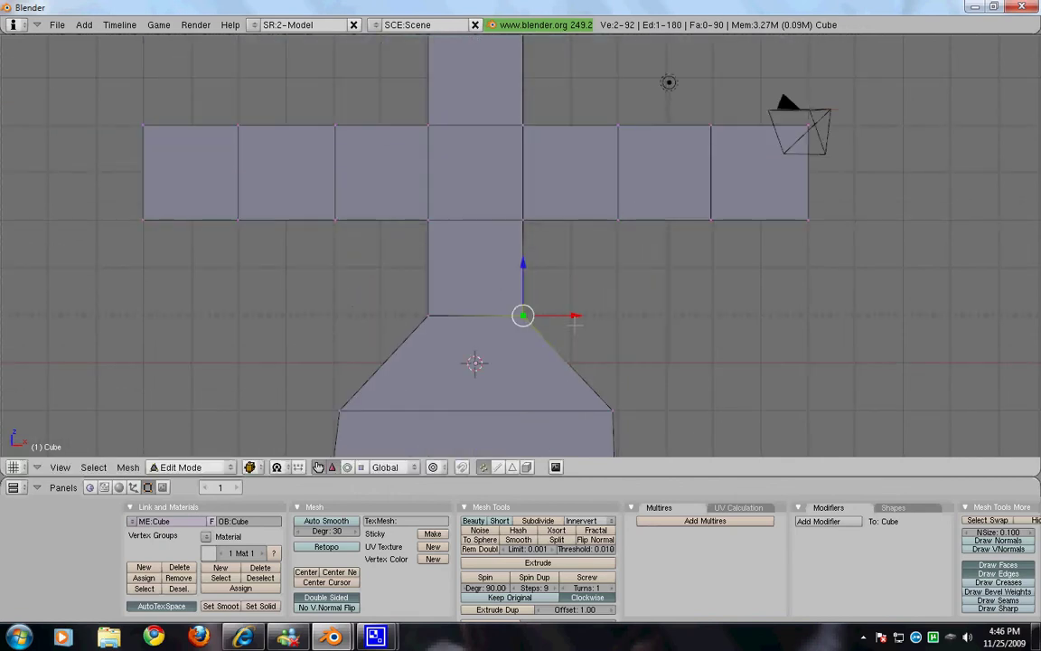
key(g)
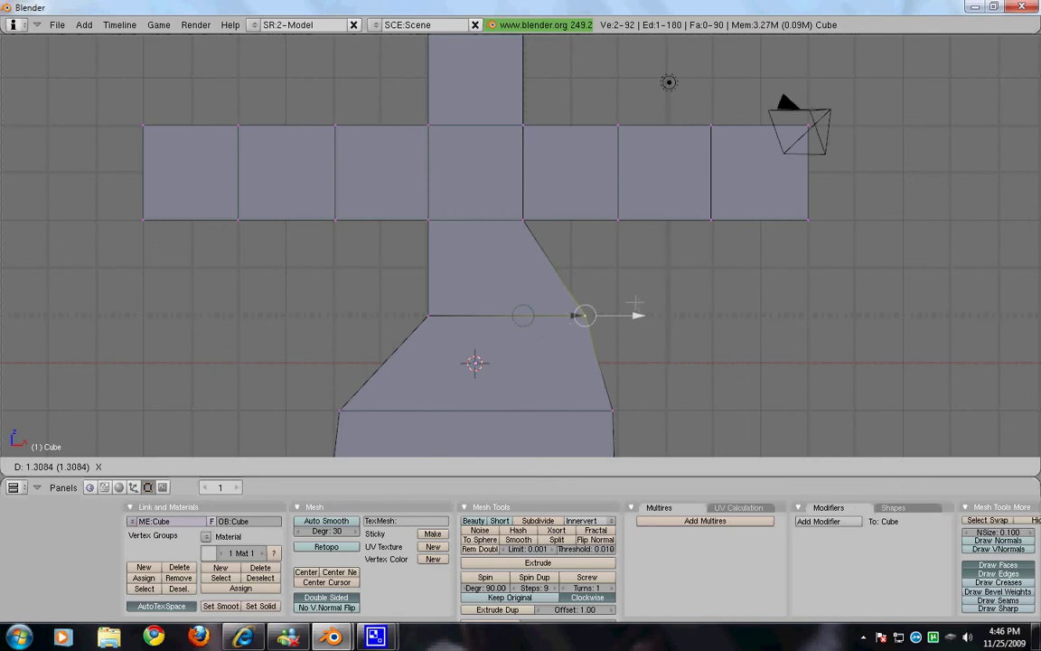
click(638, 307)
key(a)
key(b)
drag(345, 269, 402, 301)
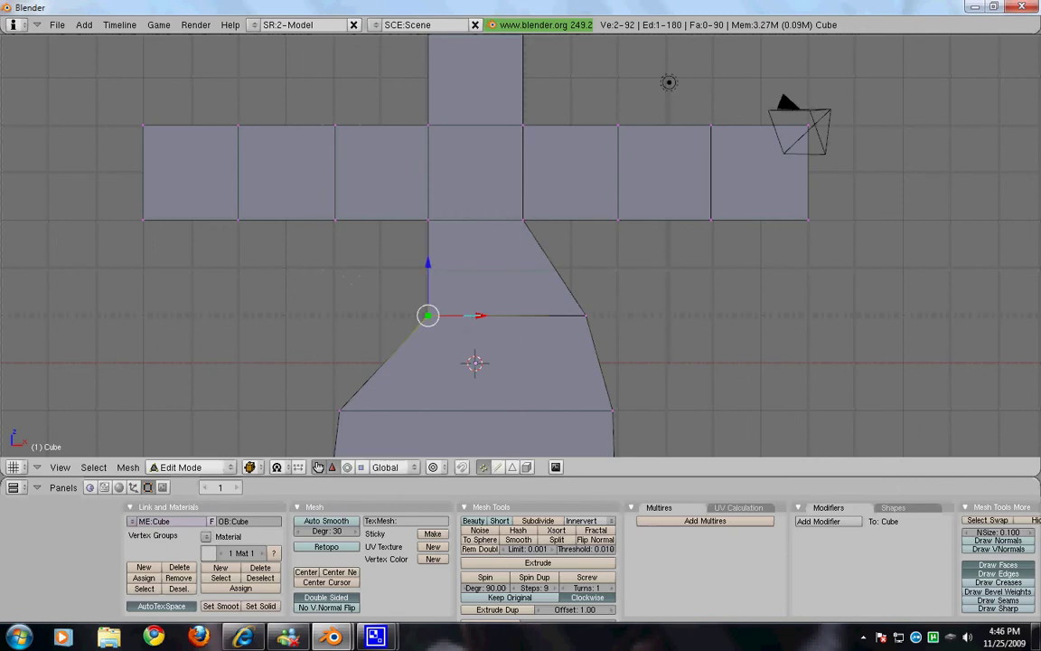
drag(472, 316, 408, 316)
key(a)
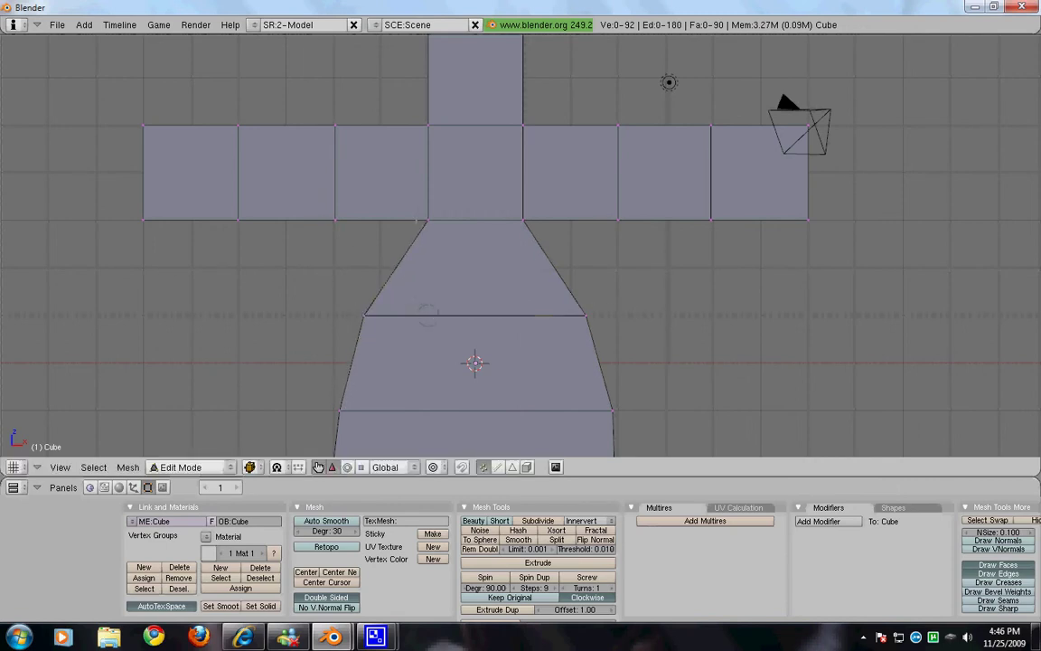
- Move the armpit-level vertices at the arms' lower edge slightly outward along X on both sides of the torso
drag(418, 204, 442, 220)
key(a)
right_click(539, 239)
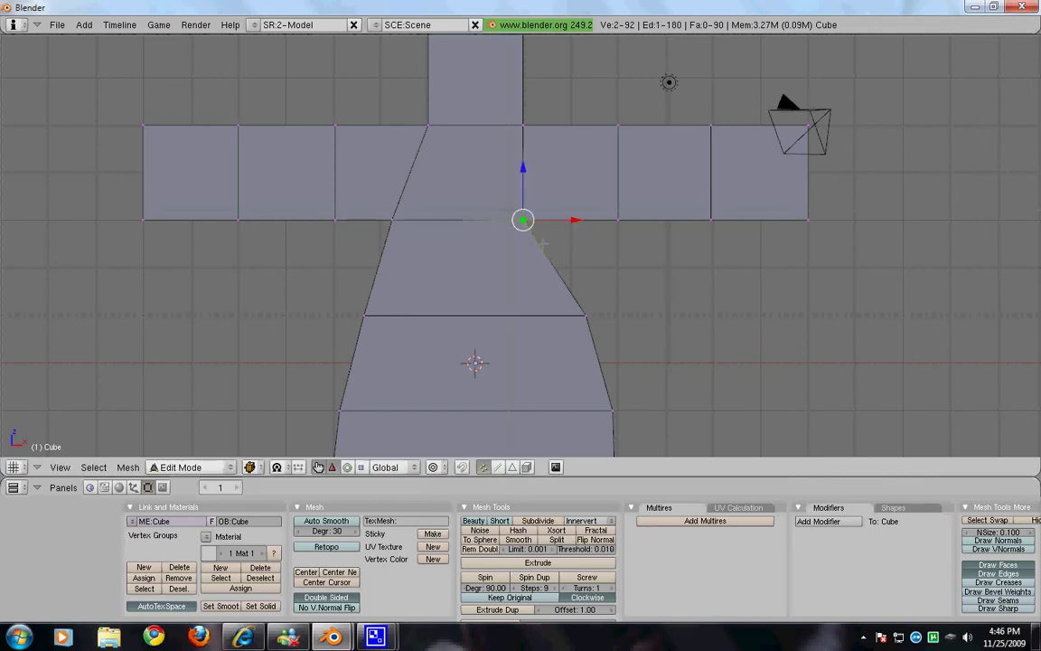
drag(573, 220, 612, 220)
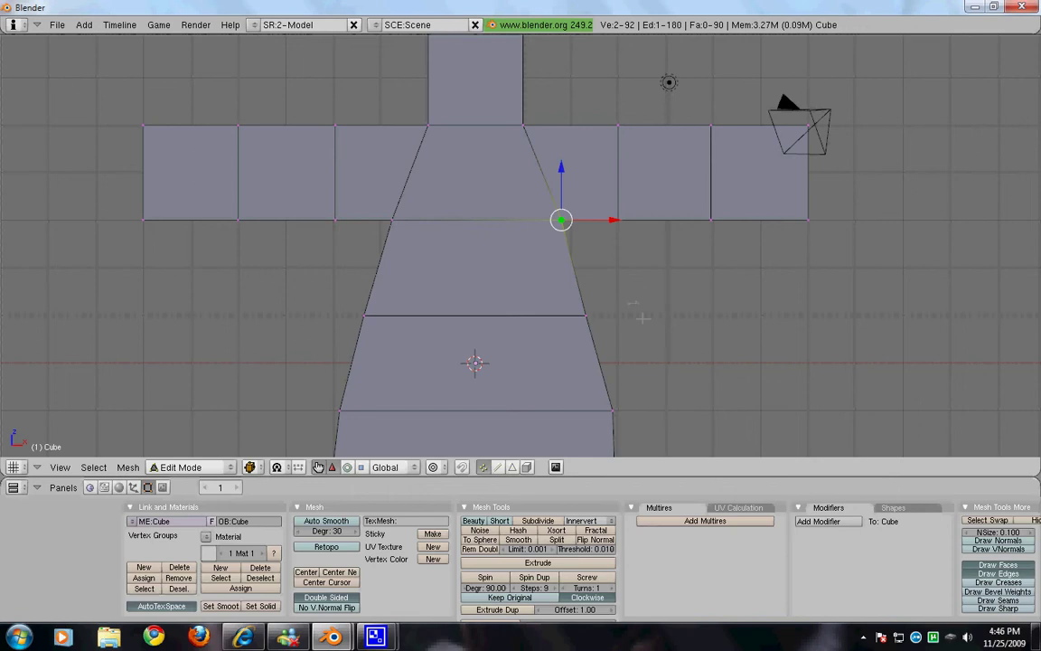
- Undo the whole hip and torso reshaping from Object Mode and return to Edit Mode
scroll(642, 321, down, 5)
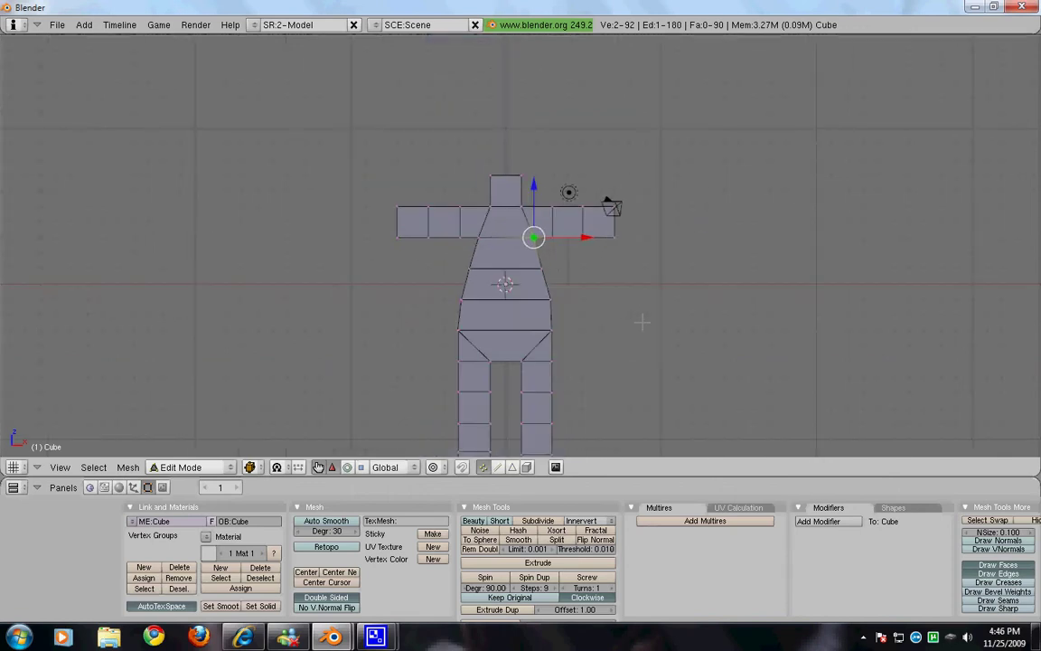
shift+scroll(641, 339, down, 5)
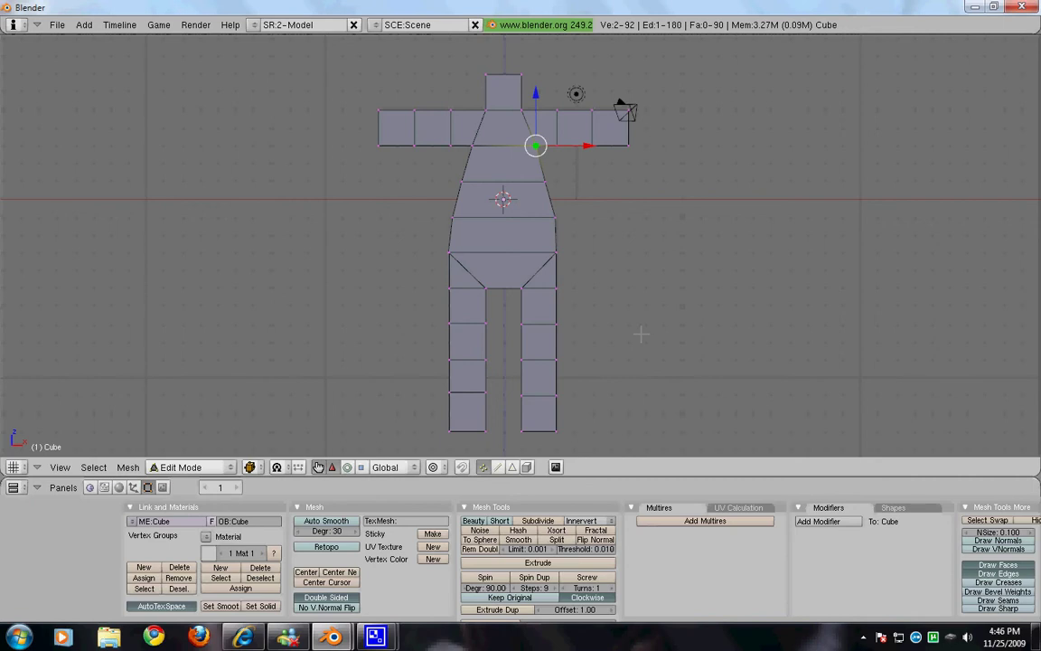
key(Tab)
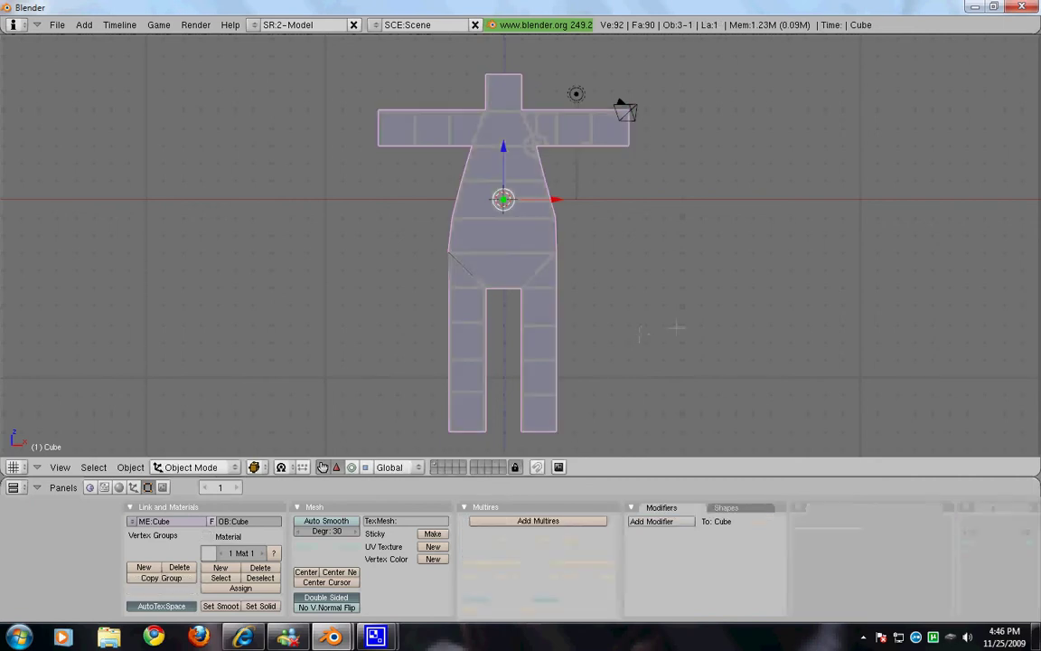
key(ctrl+z)
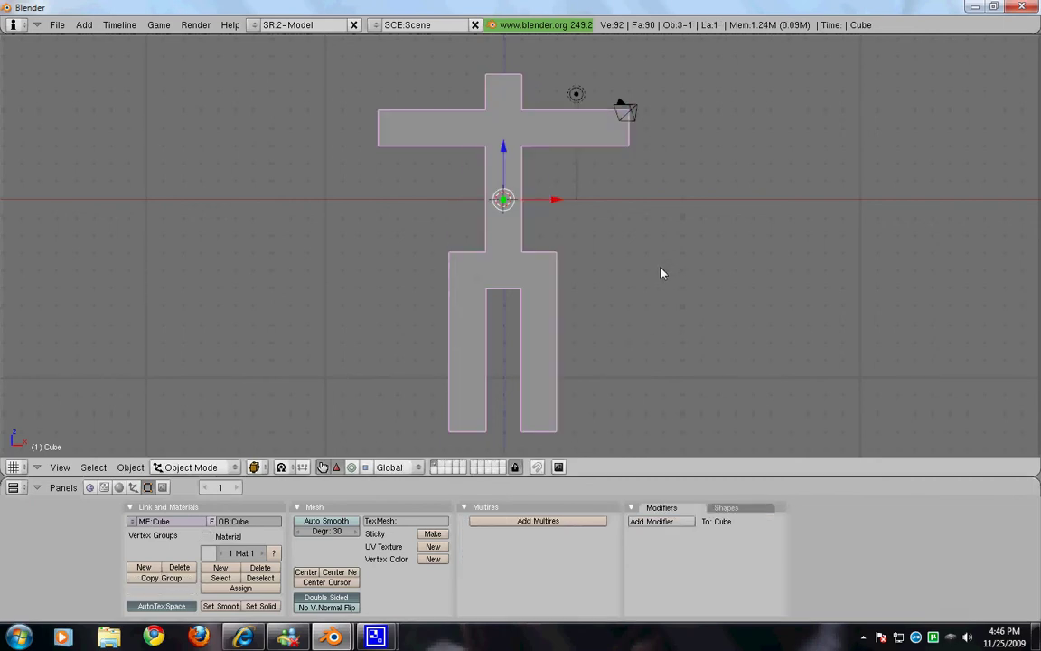
key(Tab)
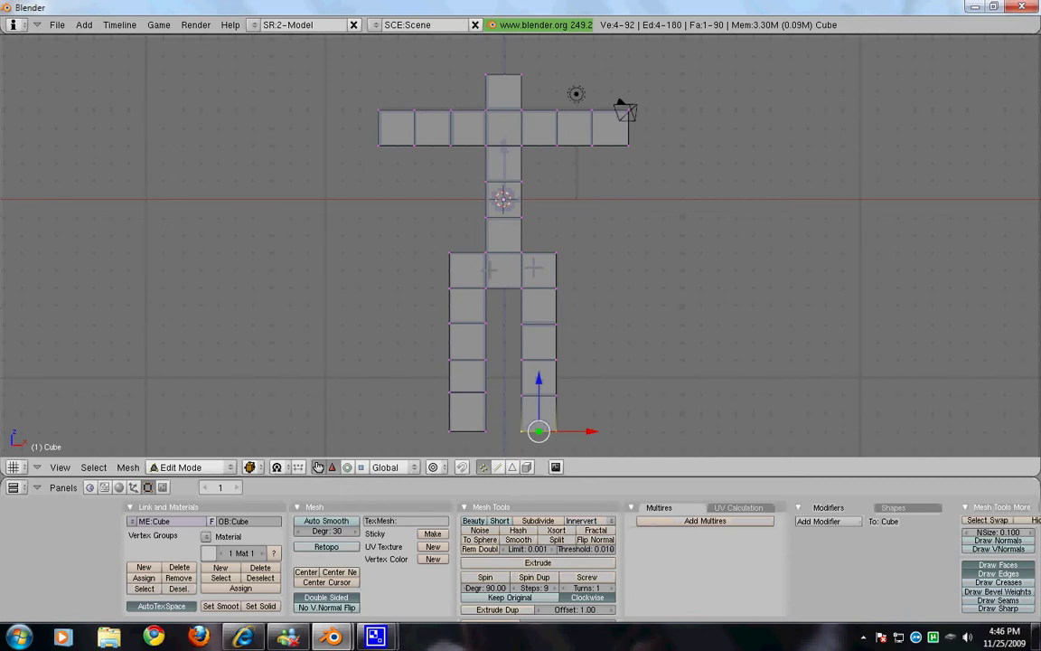
- Move the column's -X hip-top vertices about 2 units outward along X to the leg's outer edge
shift+right_click(486, 252)
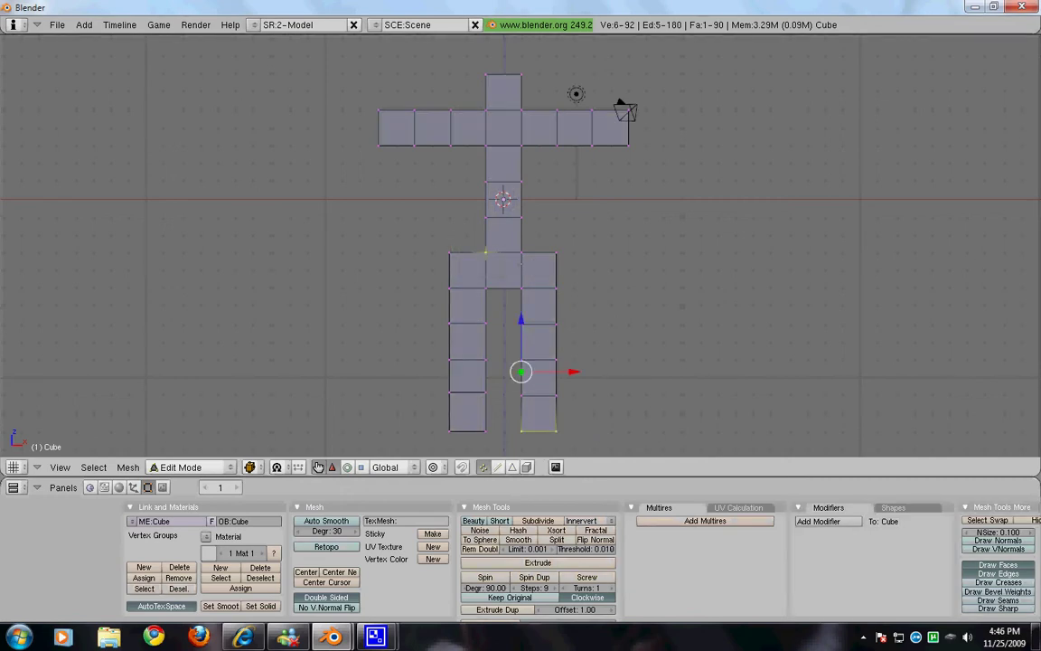
key(a)
key(b)
drag(467, 242, 498, 254)
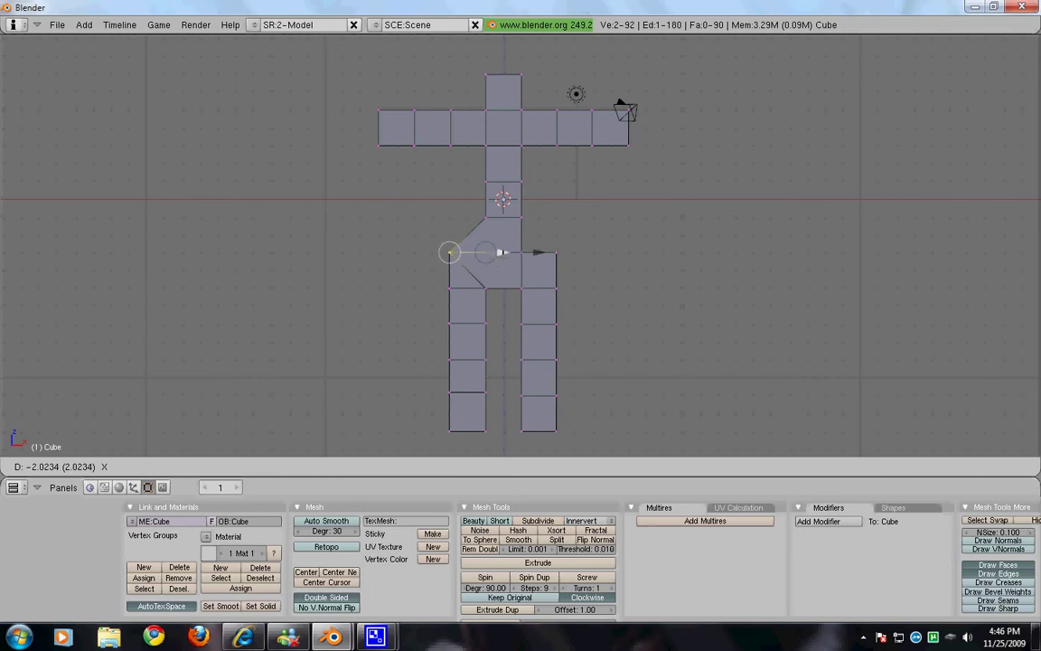
click(344, 242)
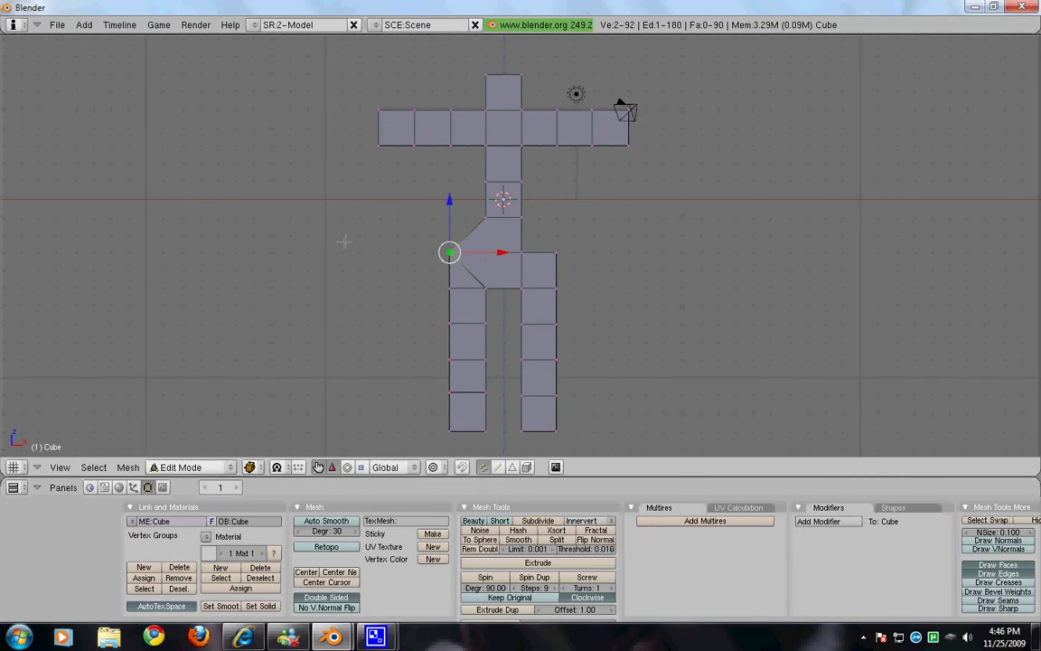
- Show the transform properties and move the column's +X hip-top vertices outward along X to the leg's outer edge
middle_drag(346, 243, 424, 265)
key(KP_1)
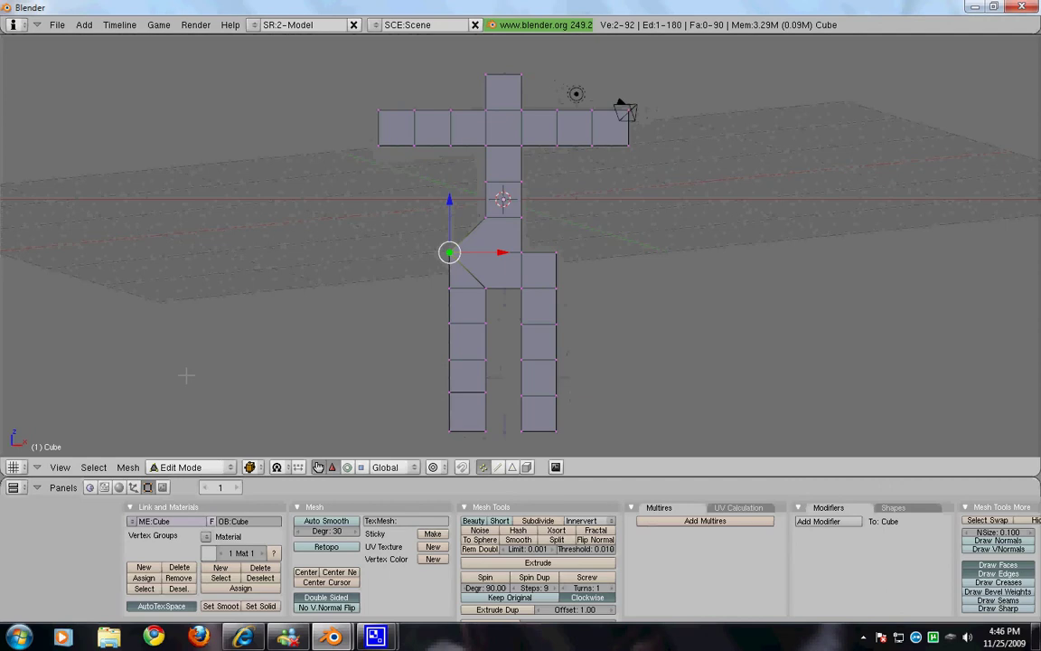
key(a)
key(n)
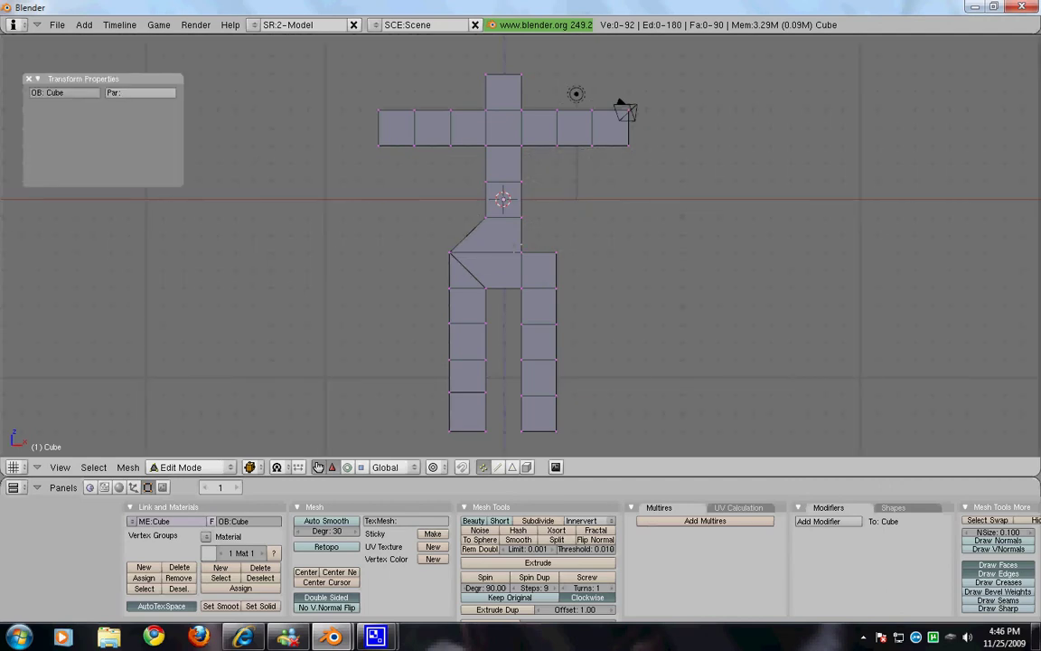
drag(515, 244, 608, 252)
key(a)
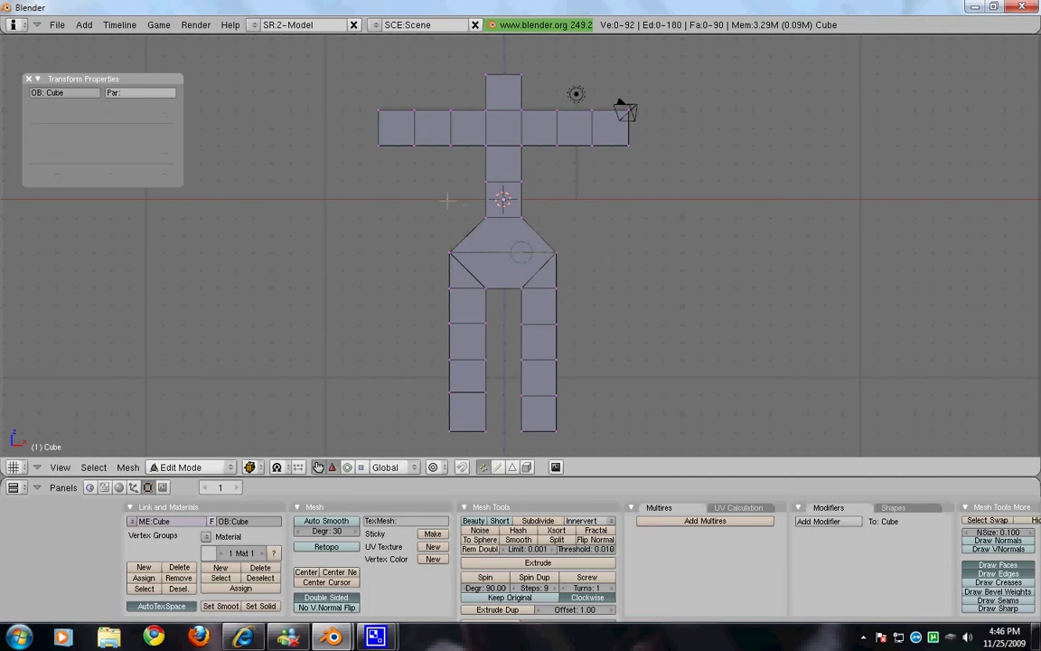
- Widen the waist by moving its vertices outward along X on both sides, just inside the hips' outer edges
key(b)
drag(459, 199, 606, 217)
key(a)
key(b)
right_click(455, 215)
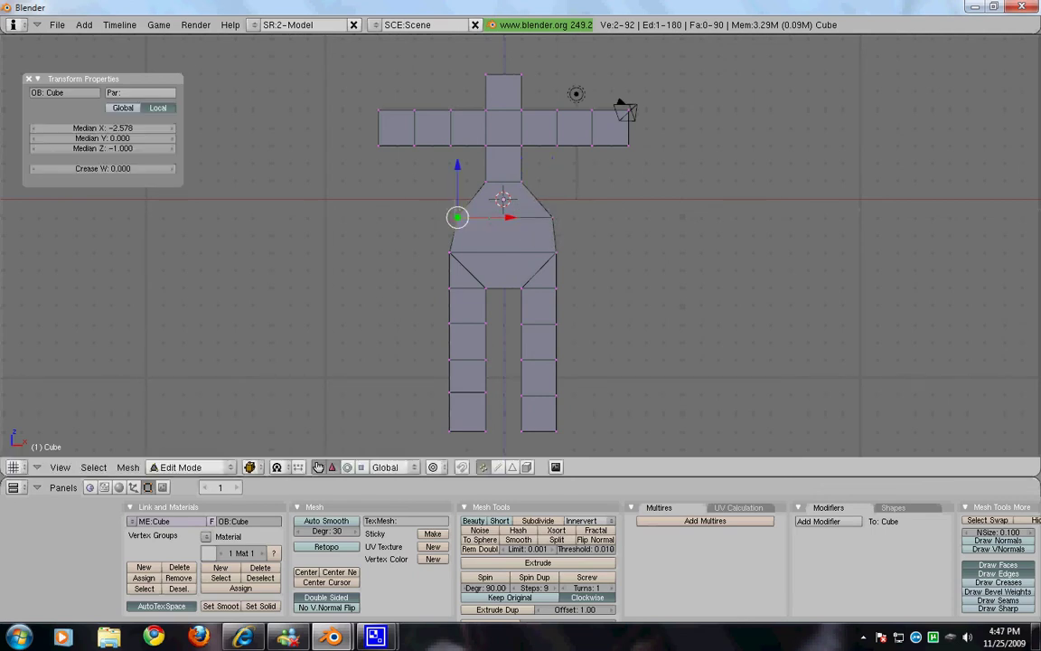
drag(508, 217, 505, 217)
key(a)
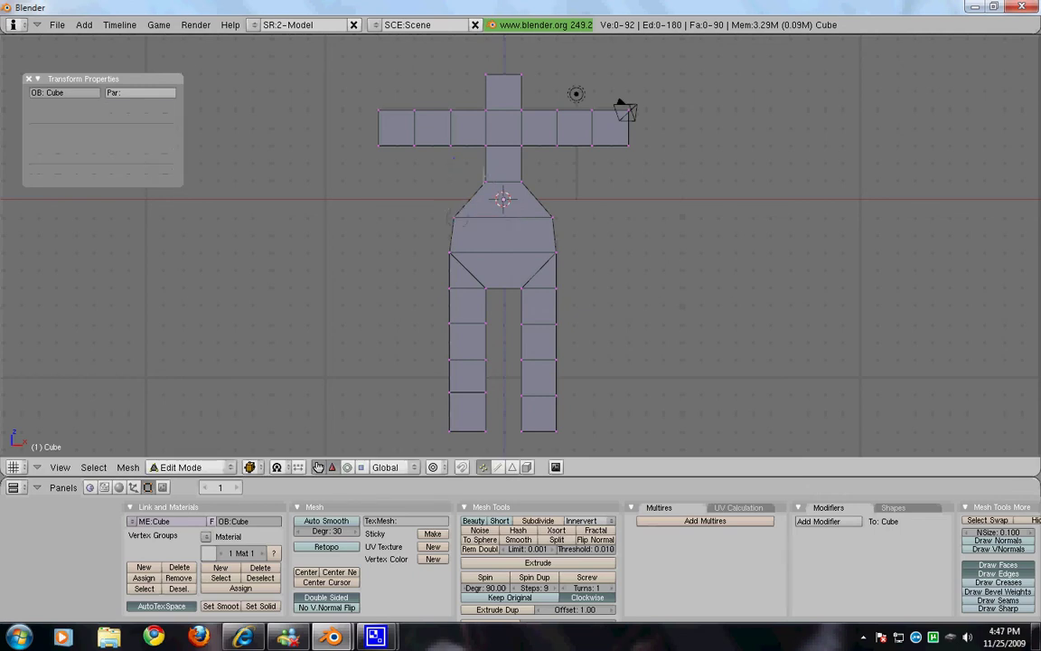
- Move the mid-torso vertices above the waist outward along X on both sides so the torso tapers upward
right_click(486, 181)
drag(539, 179, 593, 181)
key(a)
right_click(519, 179)
key(a)
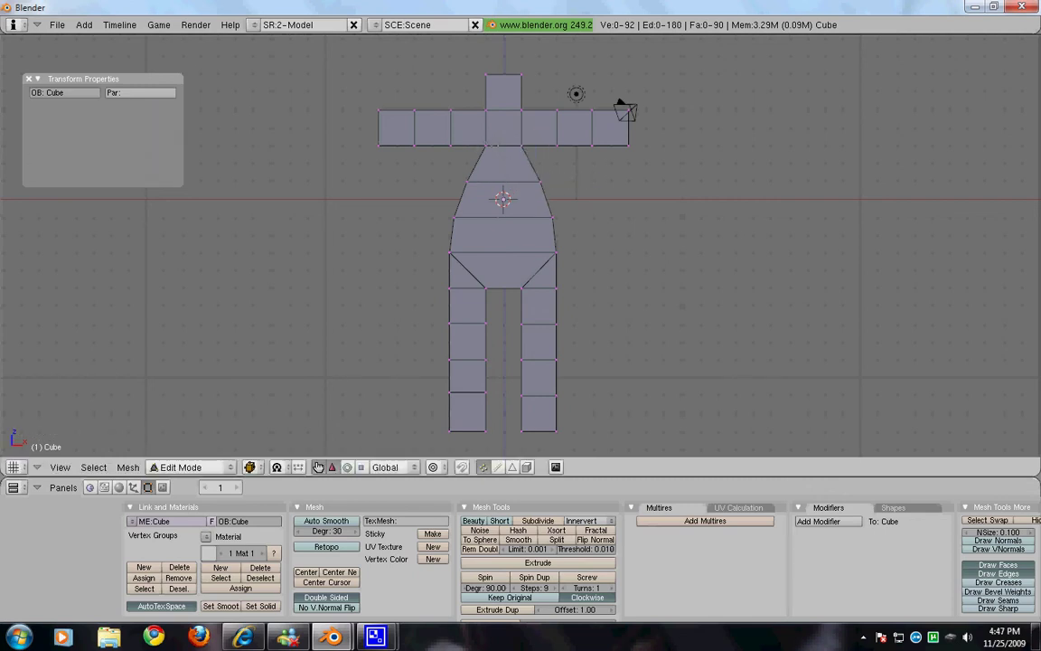
- Move the armpit-level vertices outward along X, to about -1.7 on the -X side and 1.607 on the +X side
right_click(485, 145)
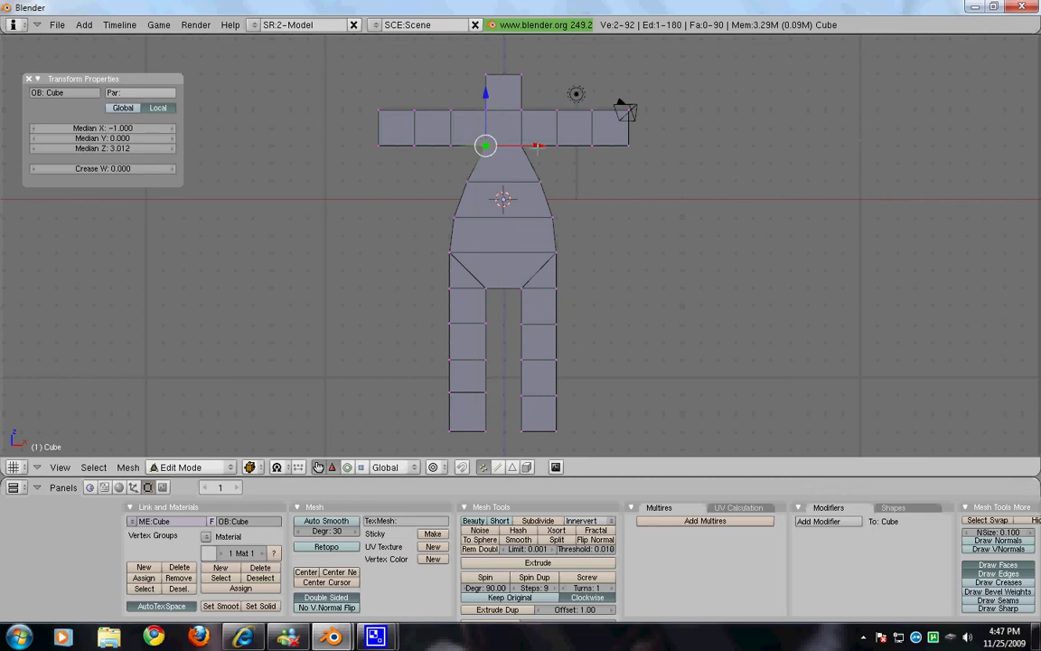
key(g)
key(x)
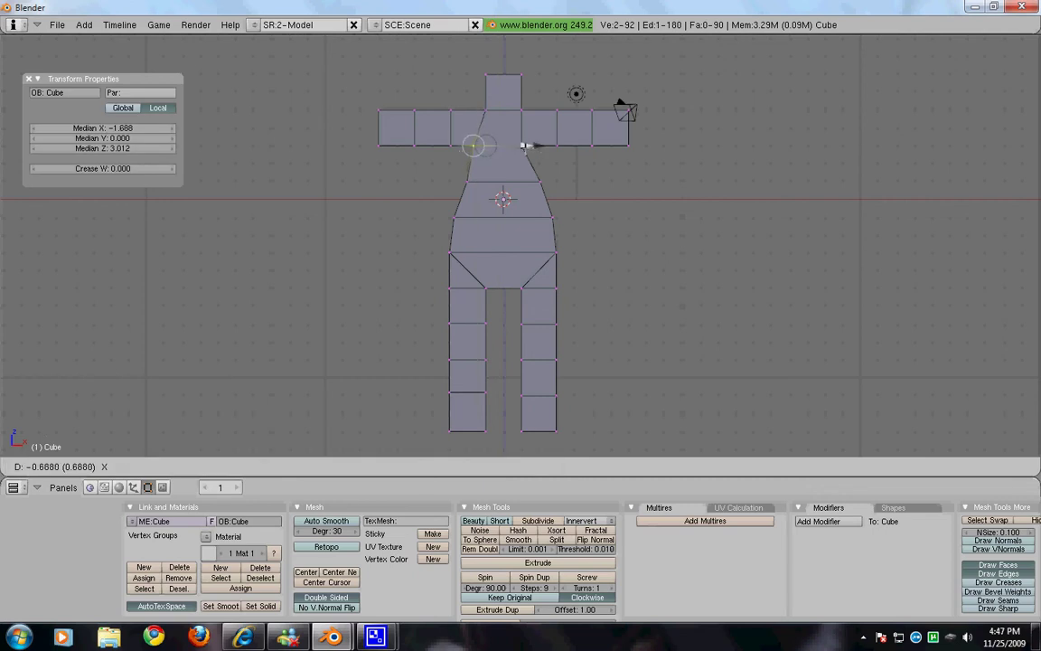
click(521, 145)
key(a)
right_click(522, 144)
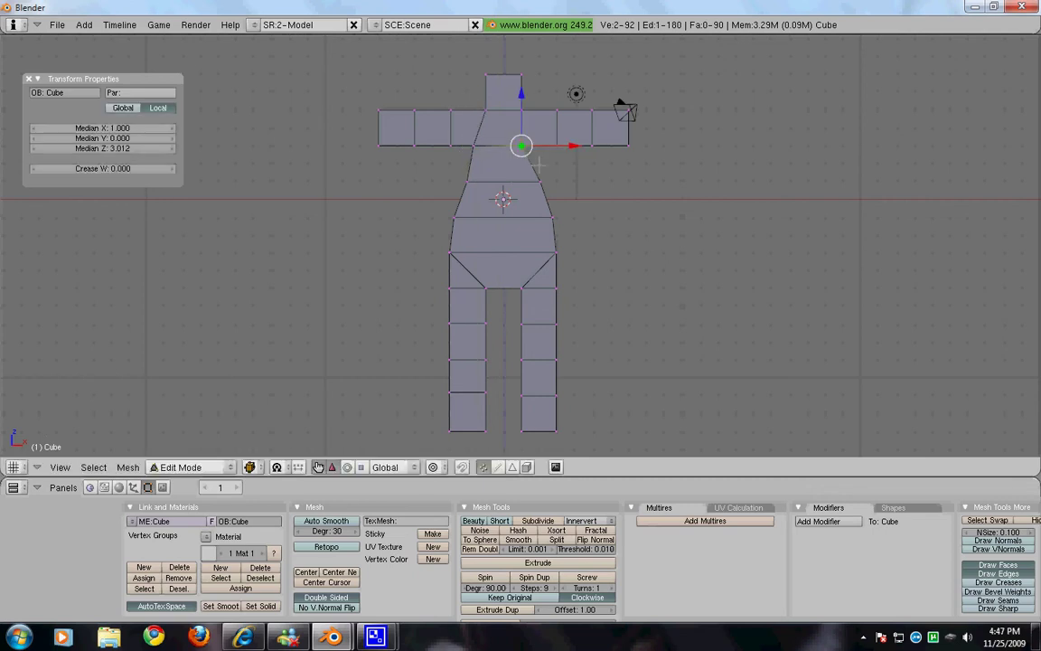
key(g)
key(x)
click(584, 145)
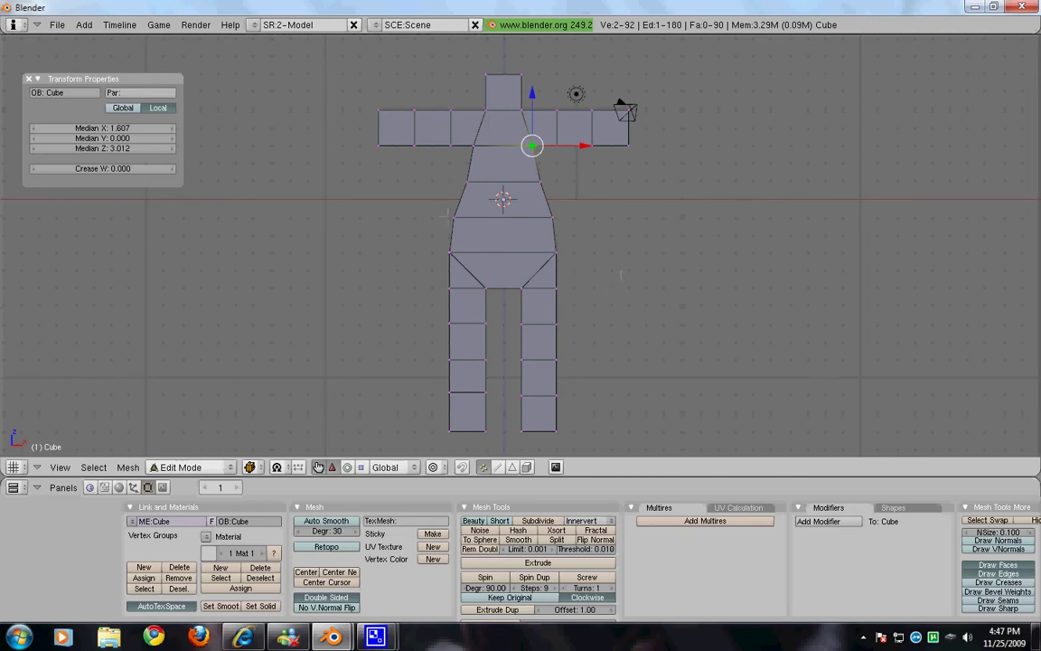
- Leave Edit Mode and inspect the reshaped body from an angle and from the front
key(Tab)
middle_drag(624, 217, 344, 350)
key(KP_1)
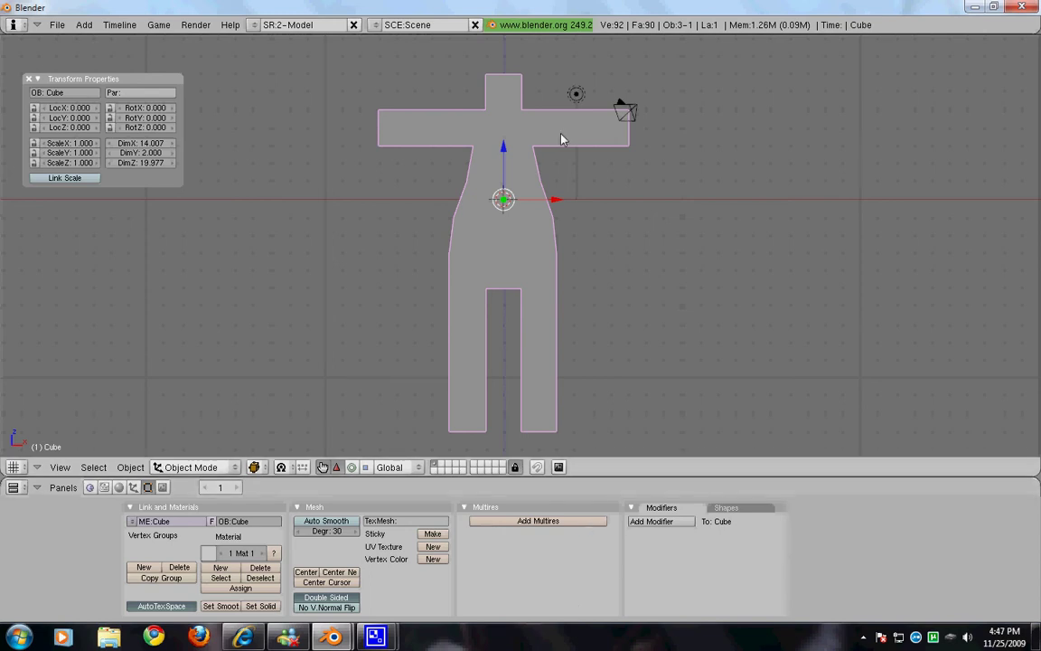
- Add a Catmull-Clark Subsurf modifier with Levels 4 to the body mesh and apply it
click(657, 522)
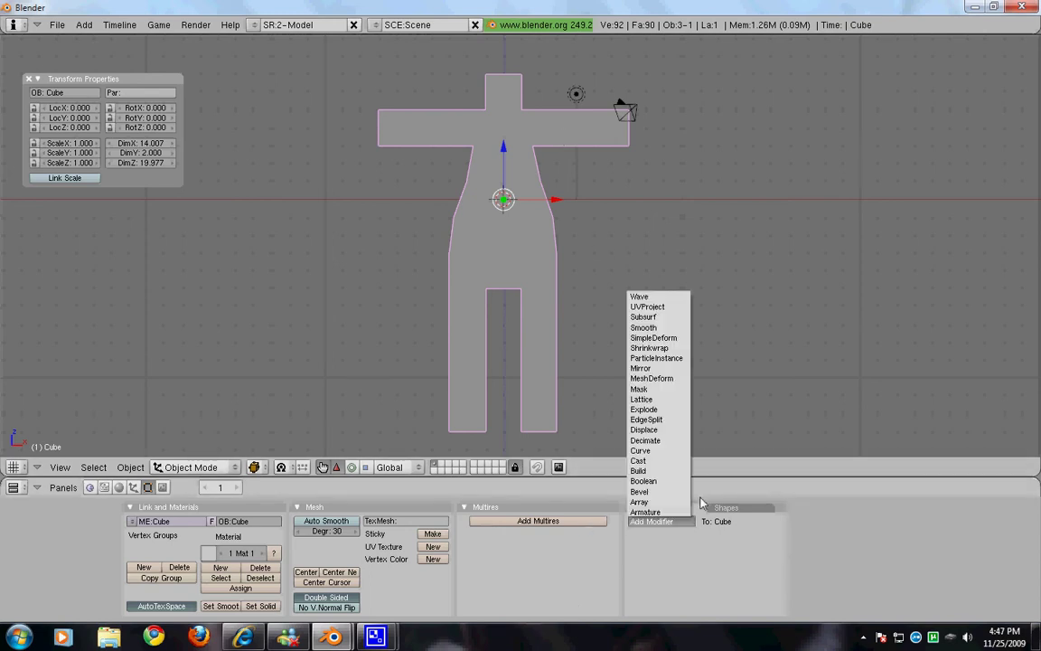
click(642, 317)
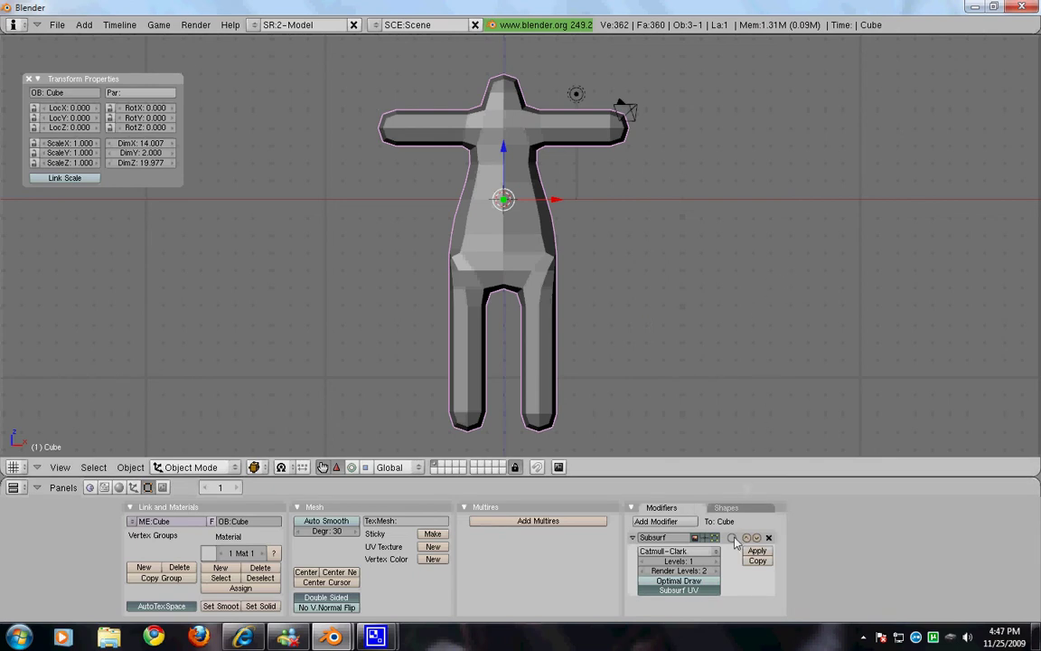
click(717, 561)
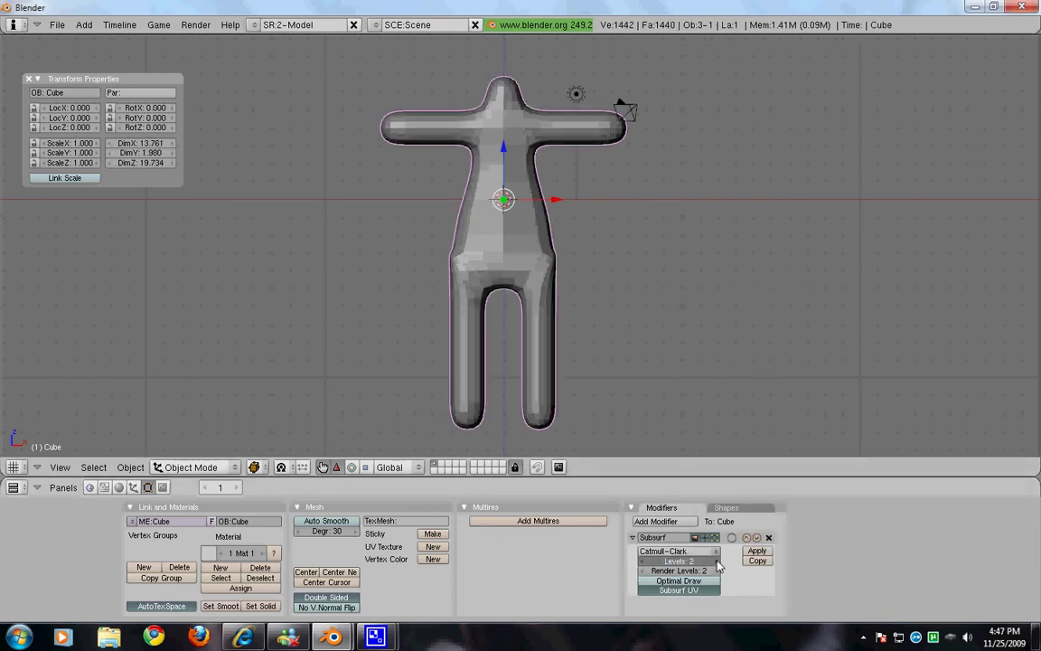
click(718, 561)
click(717, 561)
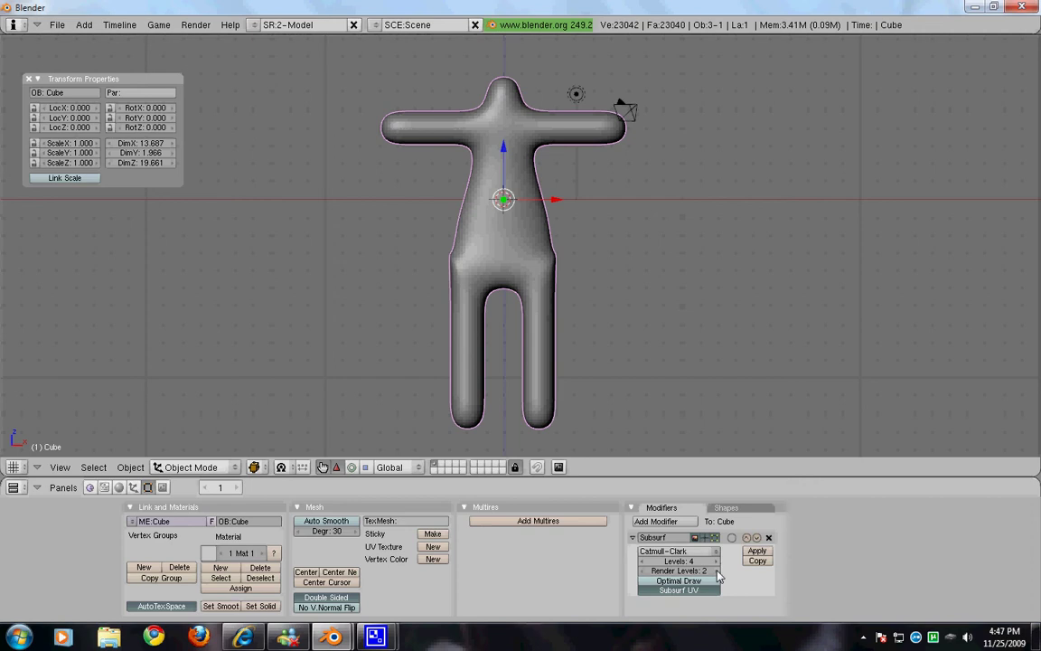
click(755, 551)
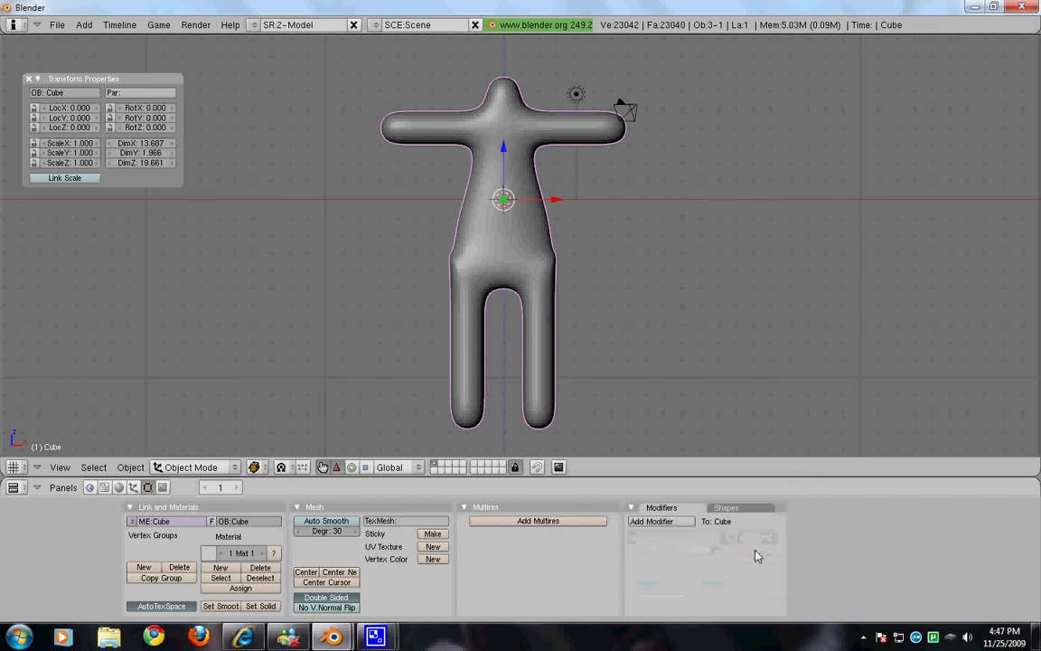
- Inspect the smoothed figure from an angle and the front, and check it in a test render before closing the render window
middle_drag(705, 319, 750, 226)
key(KP_1)
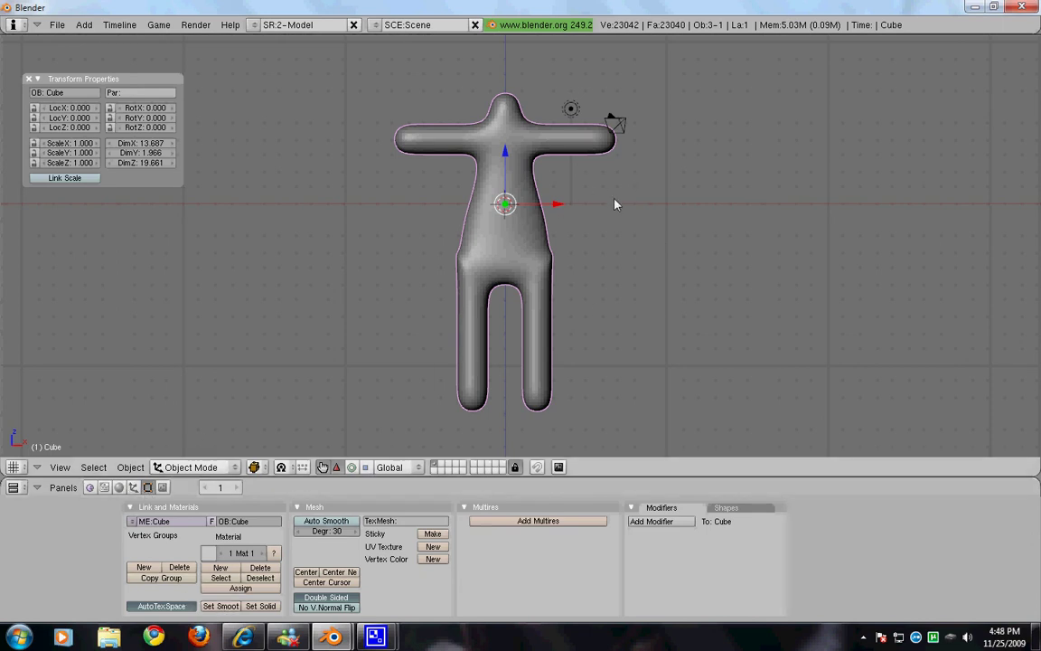
key(F12)
drag(679, 14, 549, 77)
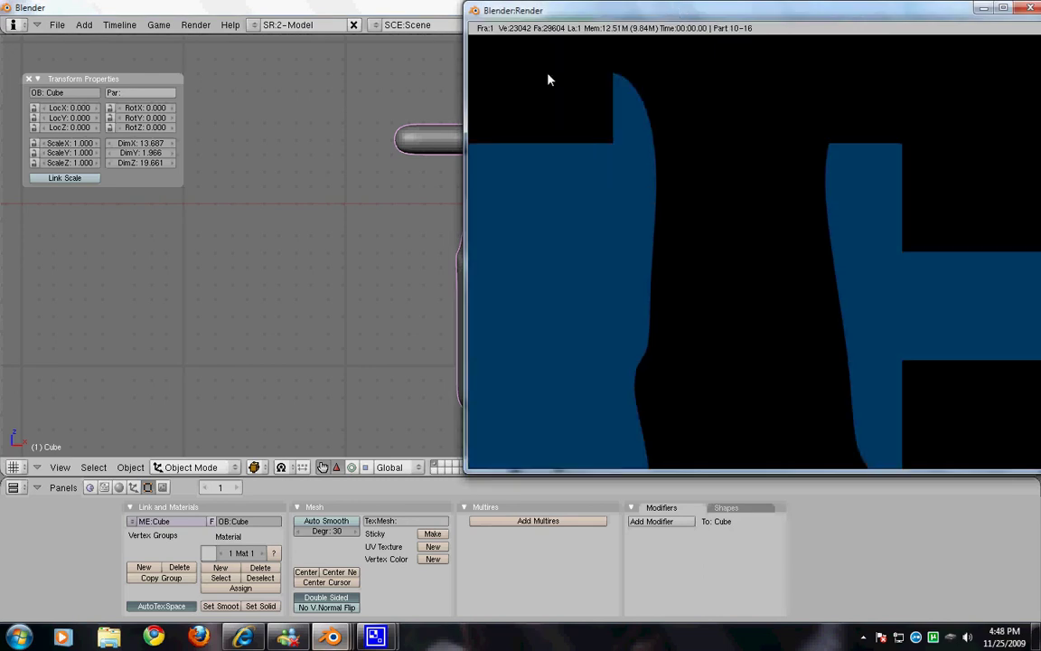
click(899, 74)
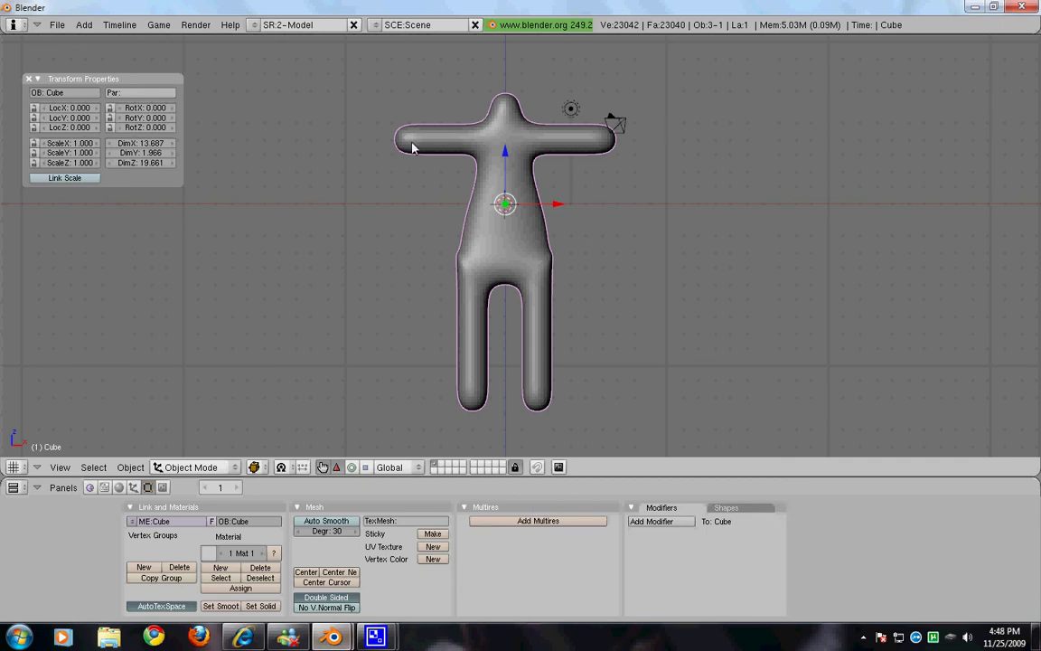
click(744, 270)
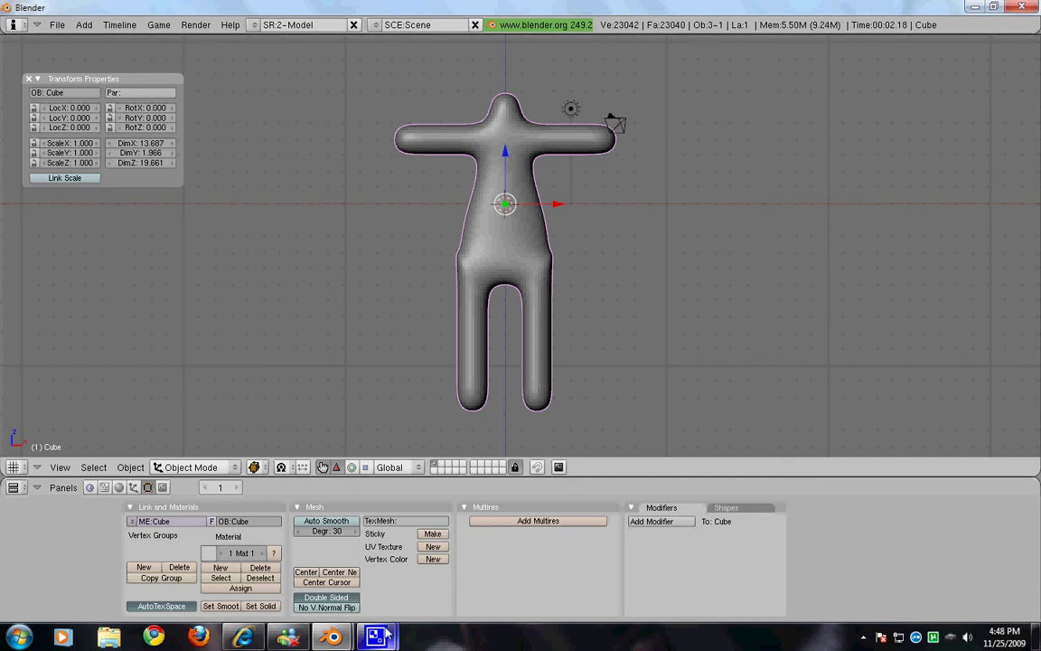
mouse_move(384, 636)
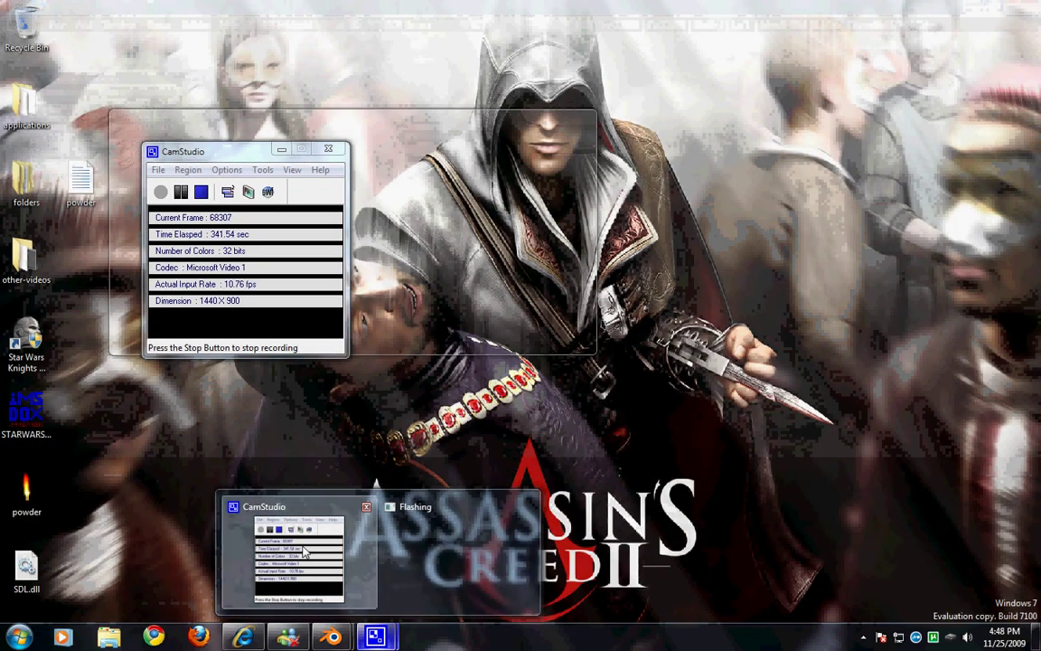